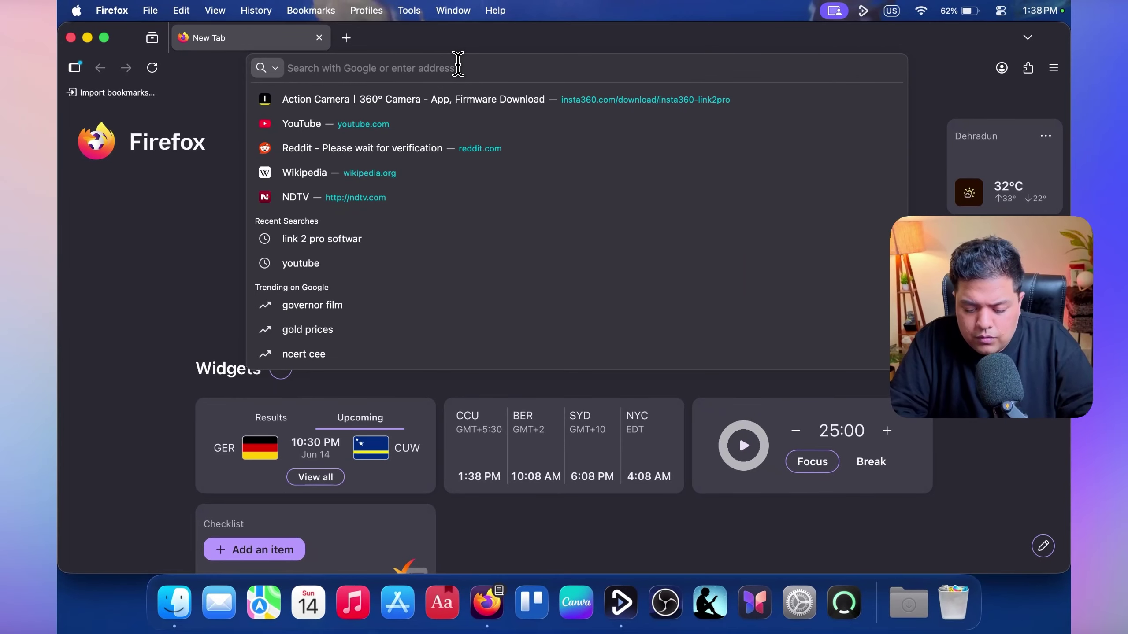
- Search the web for "ollama" and open the official Ollama website from the results
text(ollama)
key(Return)
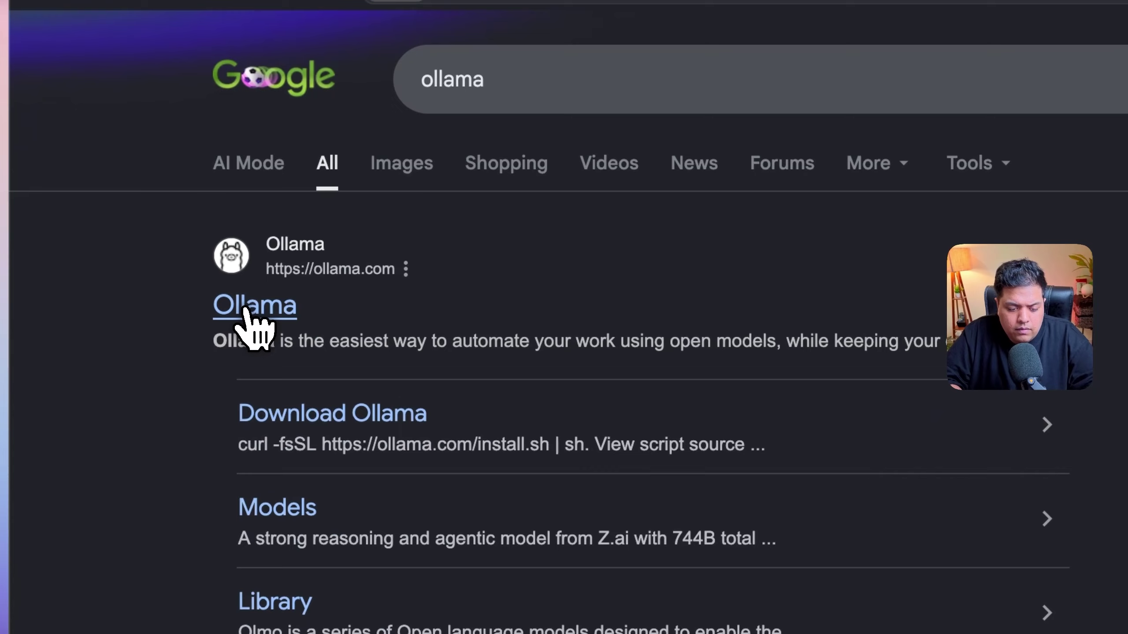
click(189, 249)
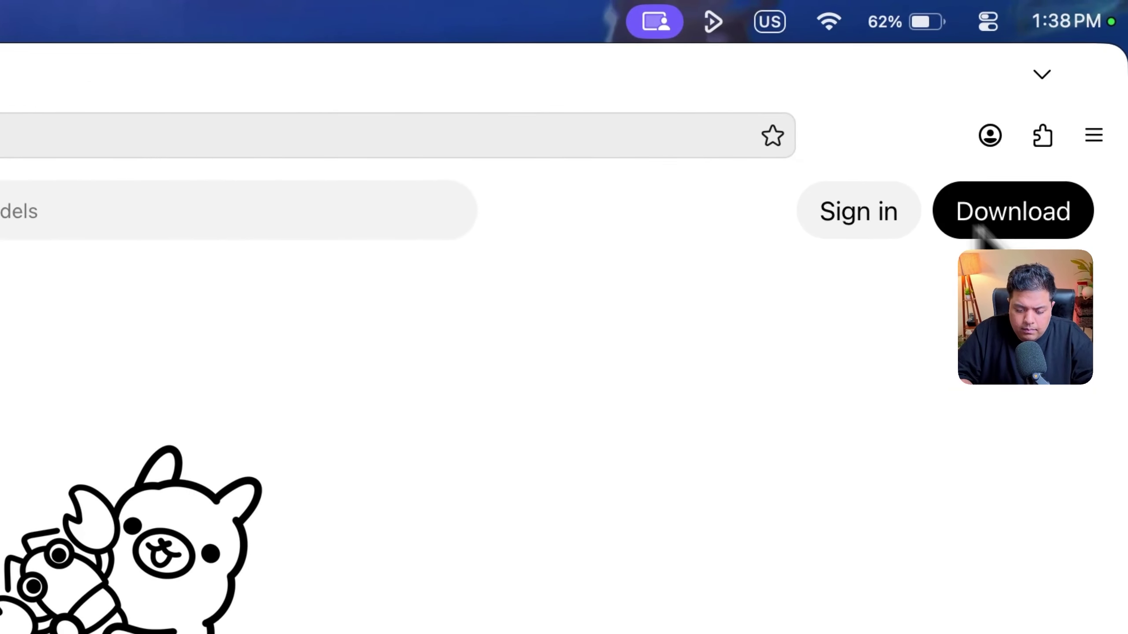
- Download the Ollama installer for macOS from the site's download page
click(1012, 114)
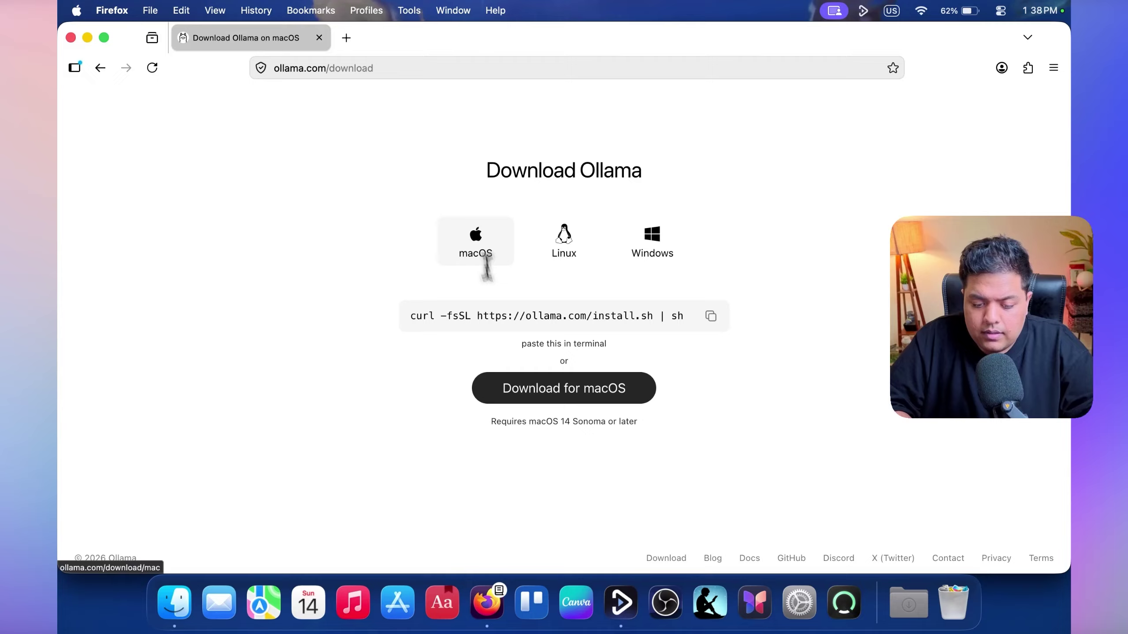
click(560, 392)
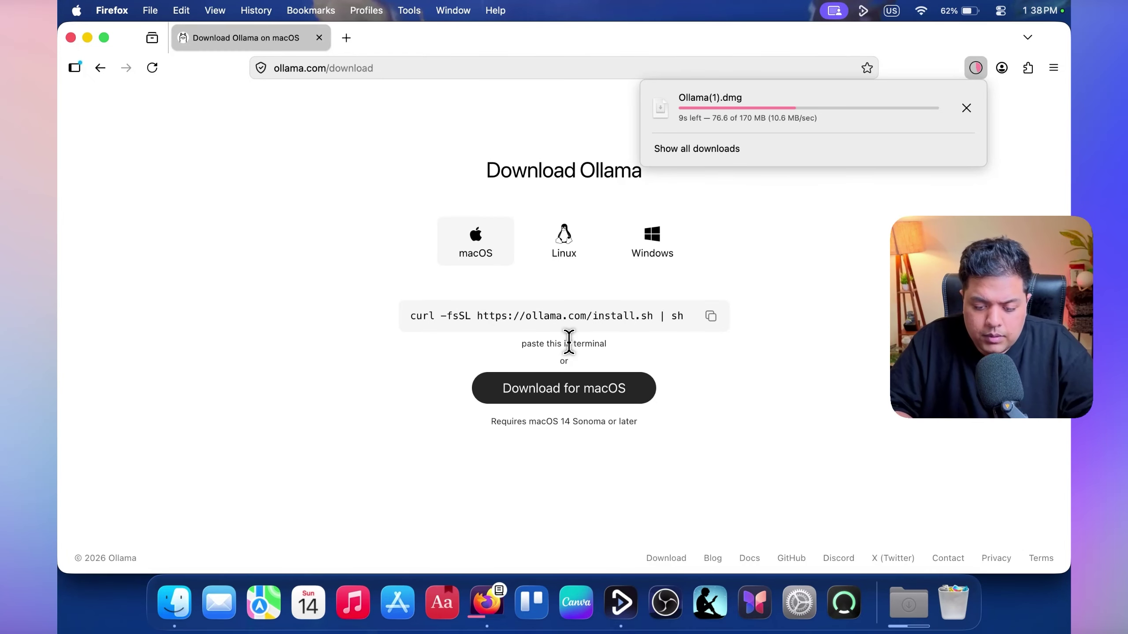
click(398, 390)
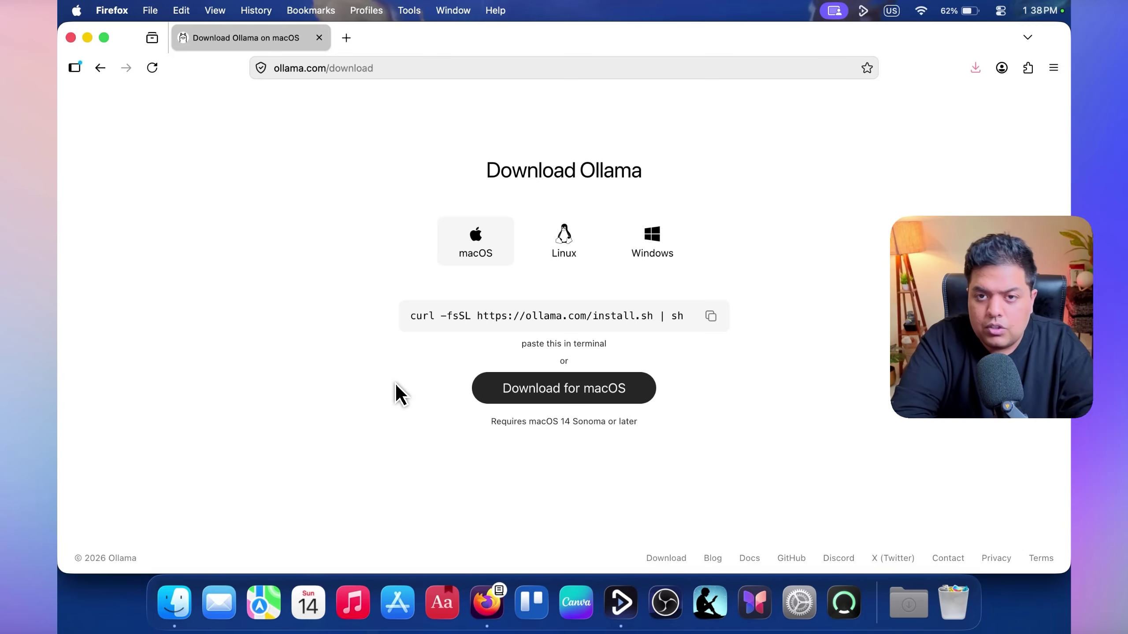
key(super+space)
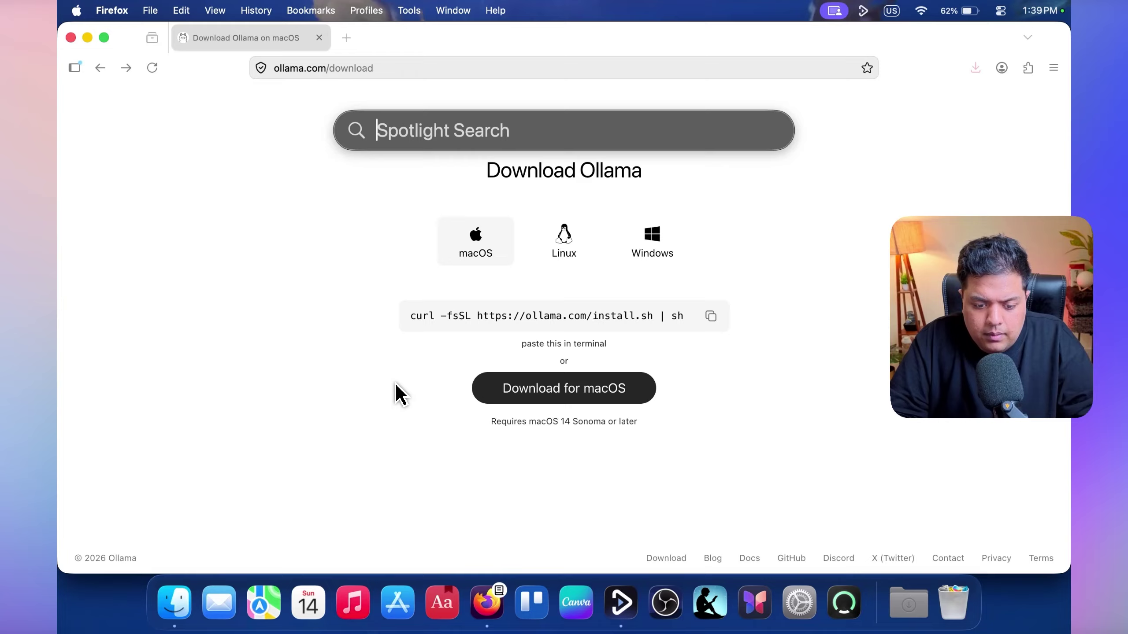
text(terminal)
key(Return)
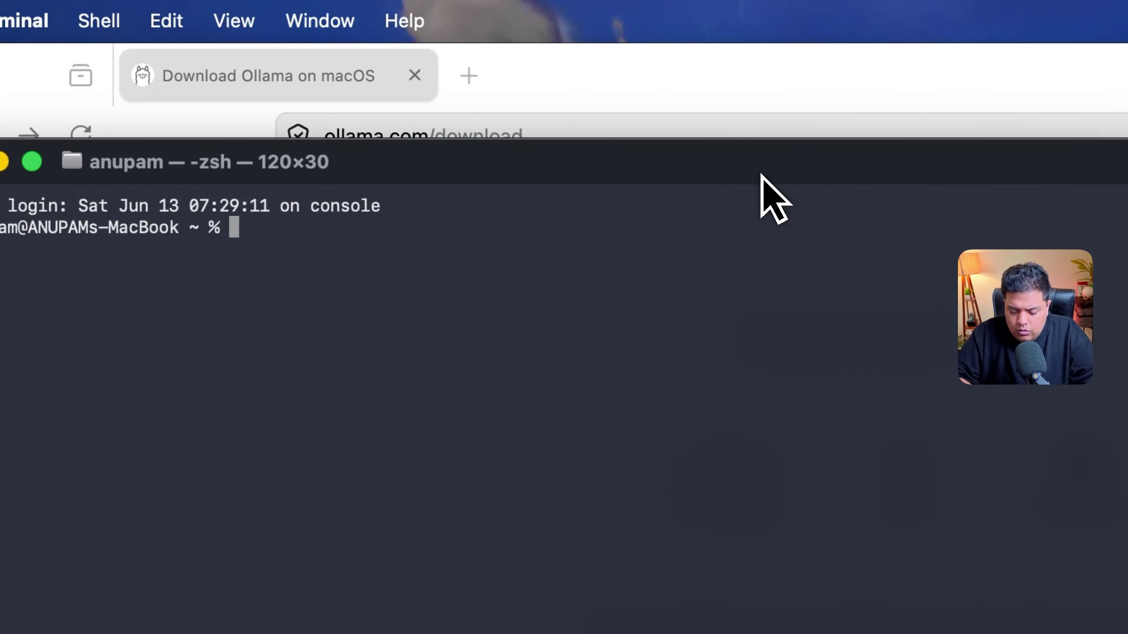
drag(760, 175, 1052, 522)
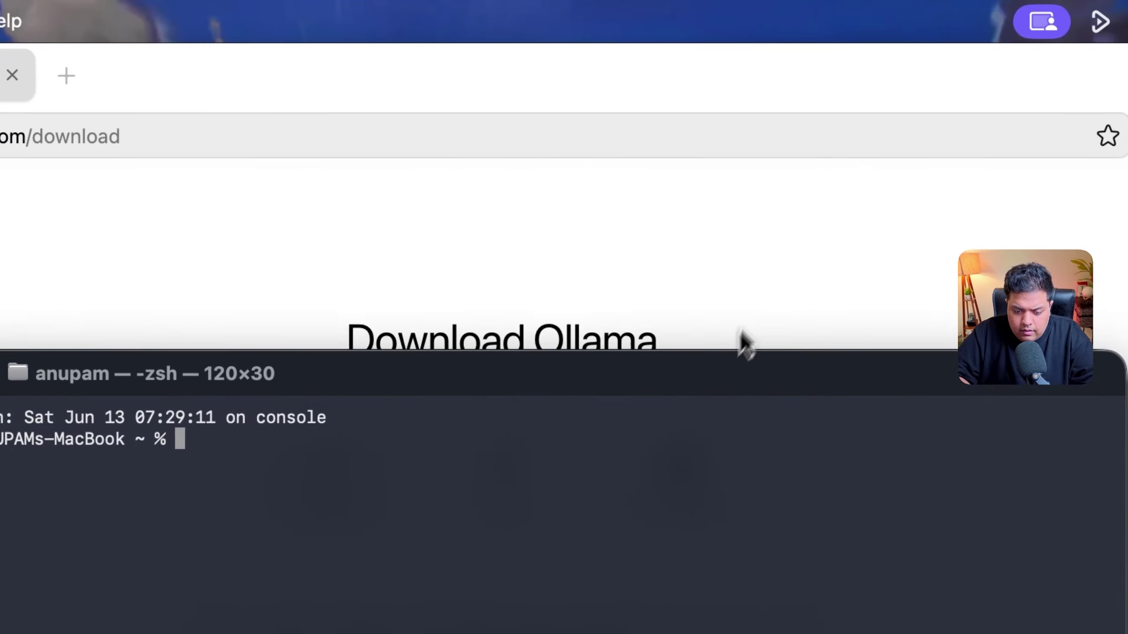
drag(634, 522, 619, 453)
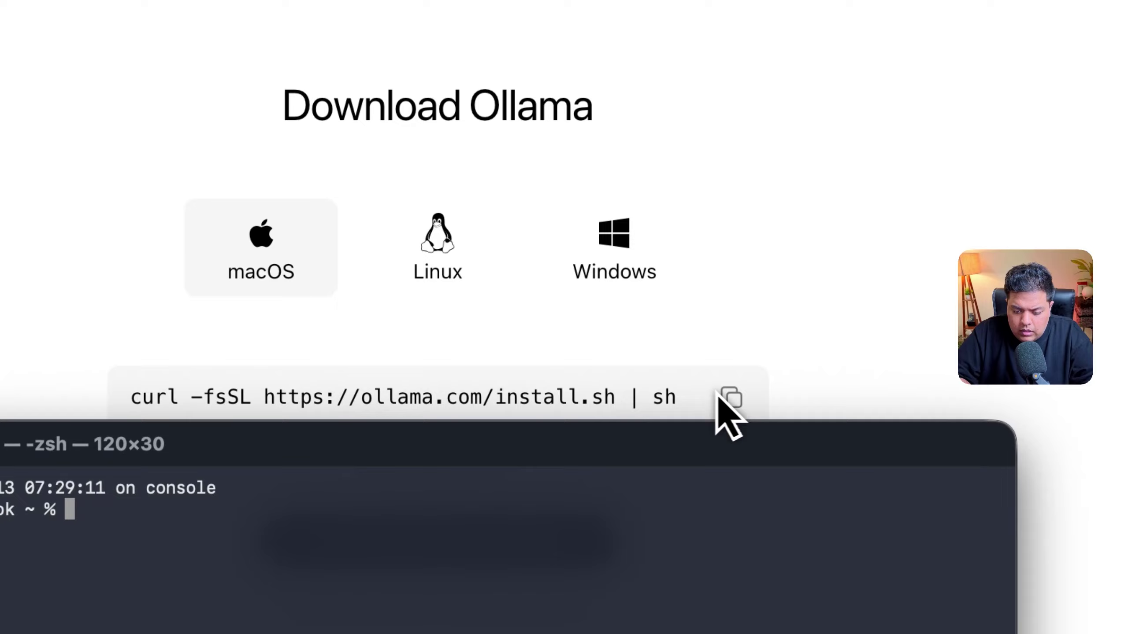
click(730, 397)
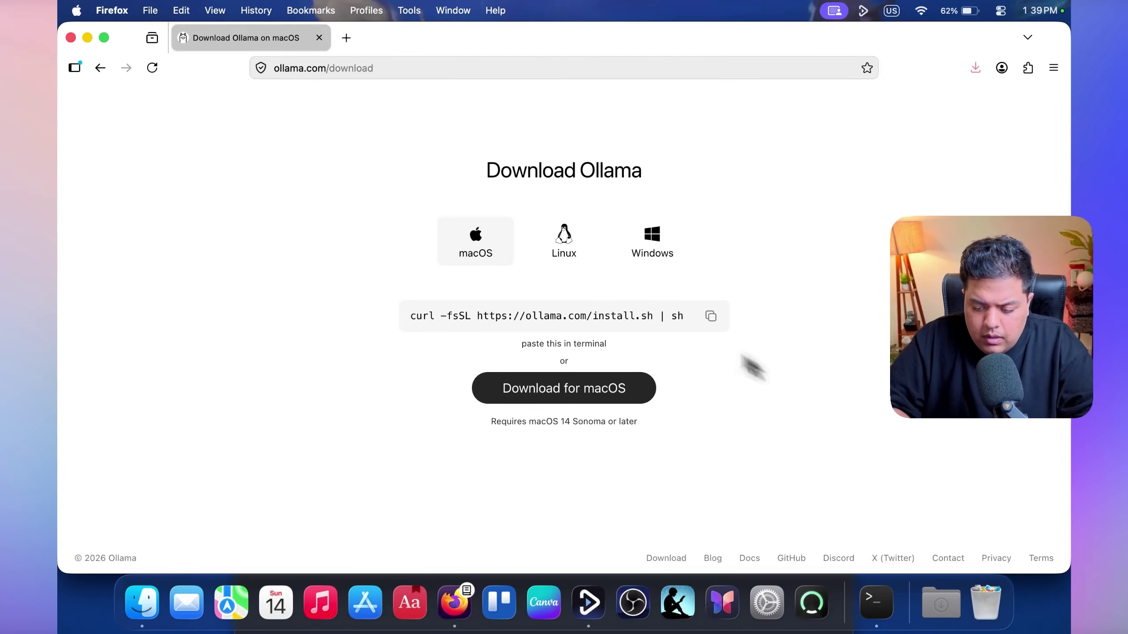
click(876, 603)
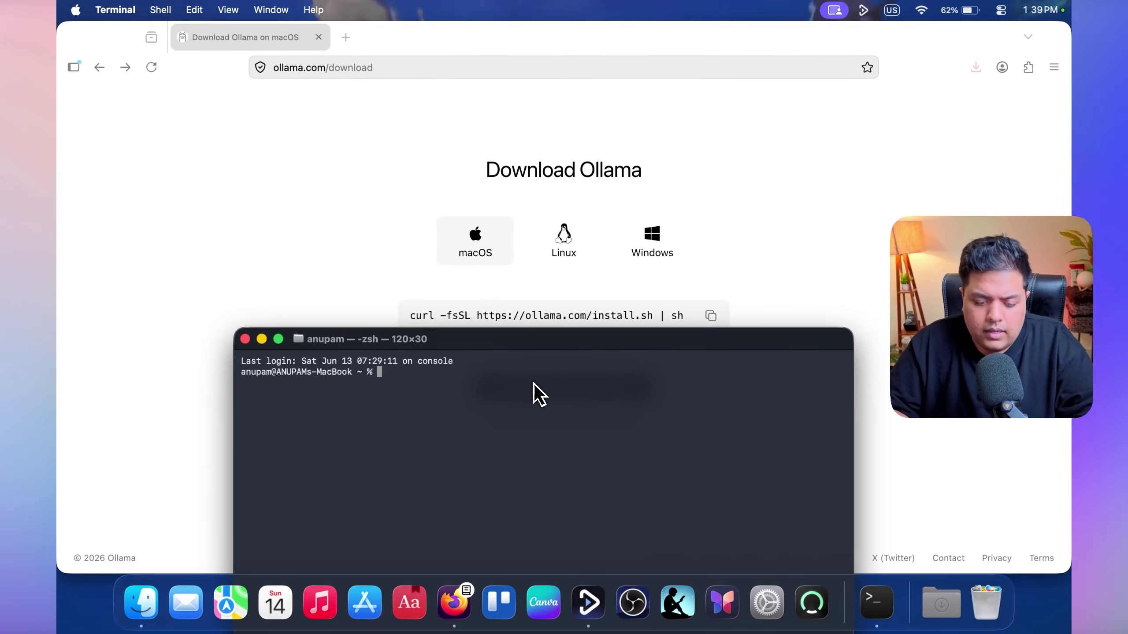
right_click(167, 219)
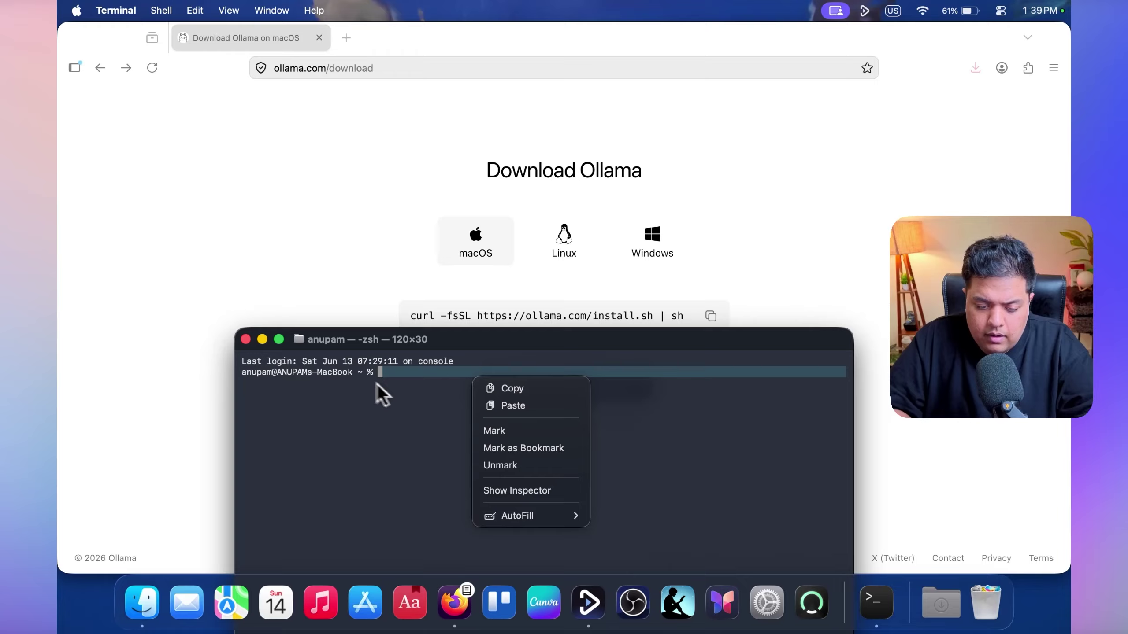
click(245, 339)
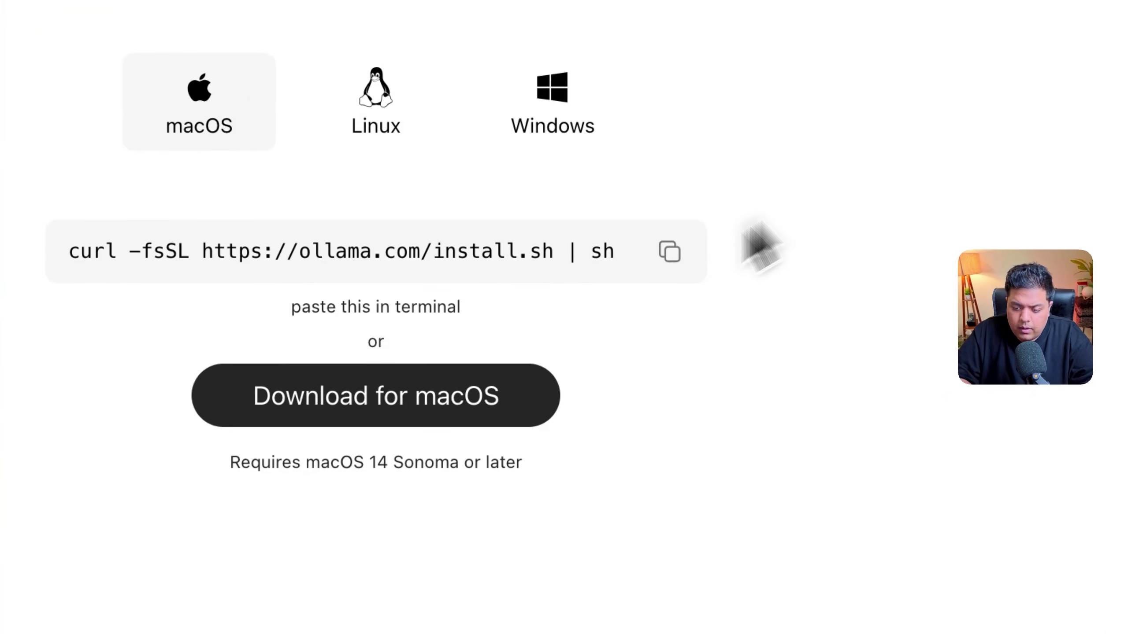
- Open the downloaded Ollama(1).dmg, copy Ollama into the Applications folder and close the installer window
click(943, 119)
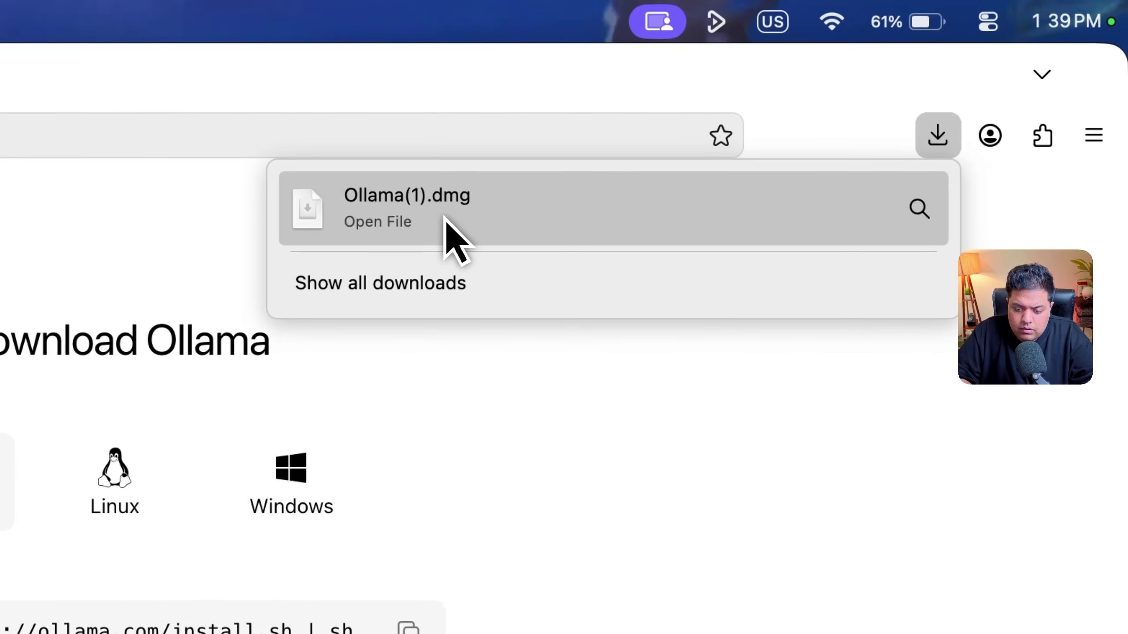
click(445, 215)
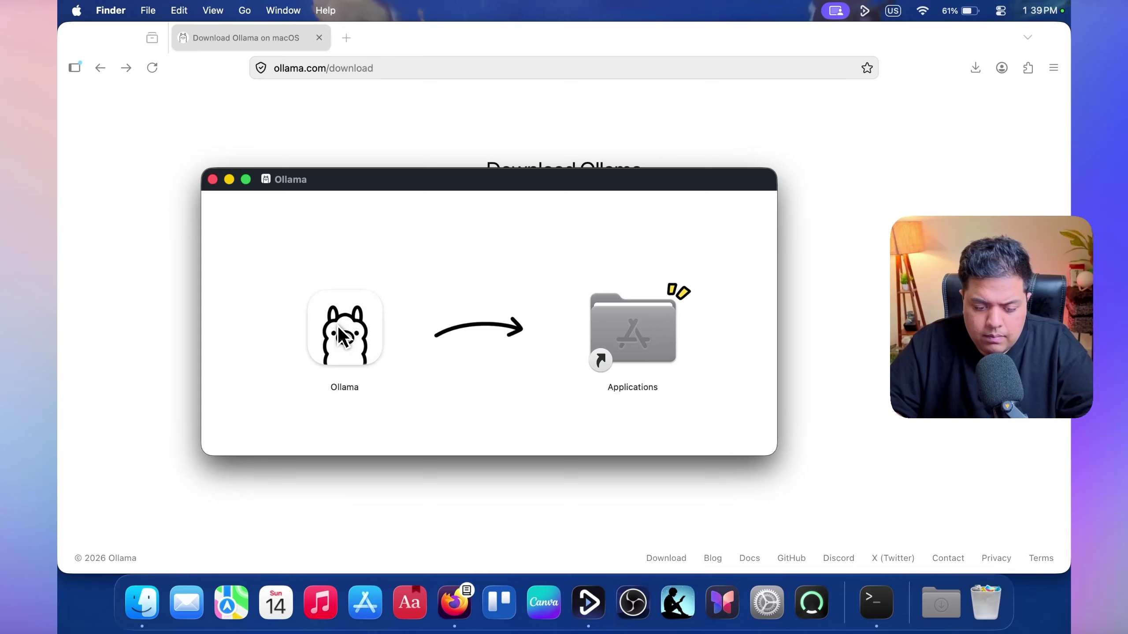
drag(338, 326, 686, 272)
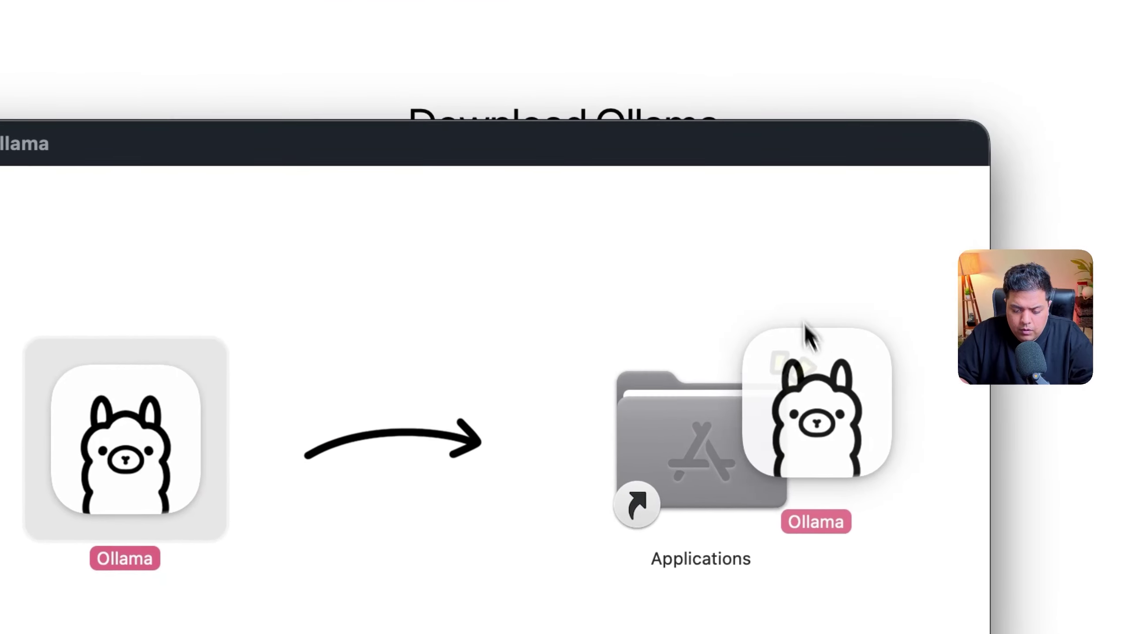
drag(804, 326, 625, 393)
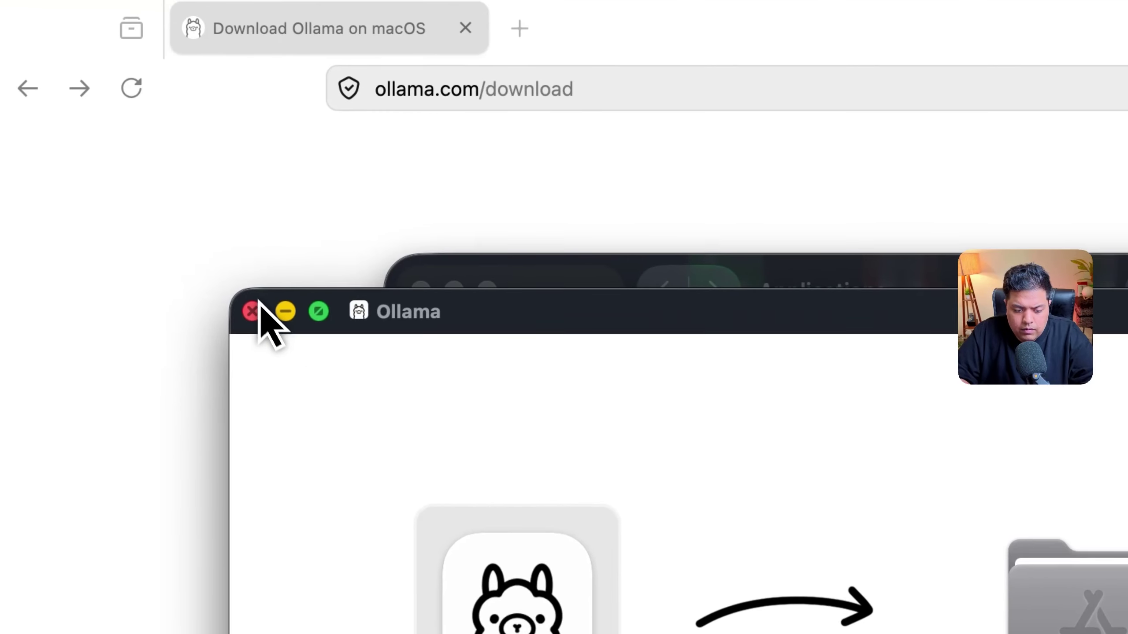
click(212, 178)
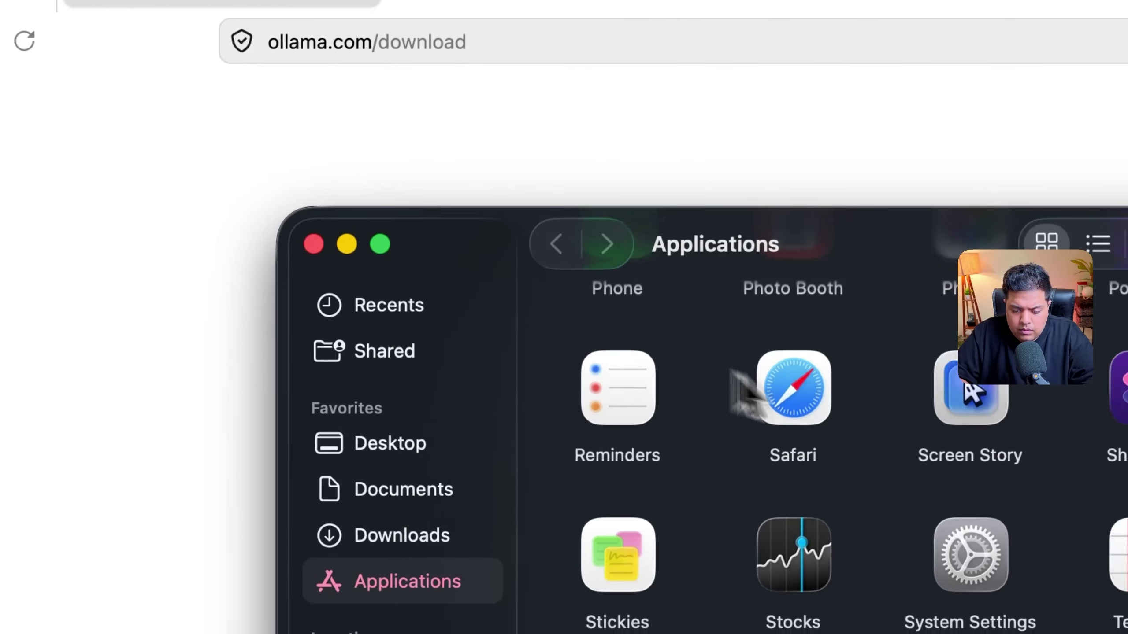
- Launch Ollama from the Applications folder and confirm opening the app downloaded from the Internet
scroll(845, 421, up, 15)
scroll(846, 421, down, 3)
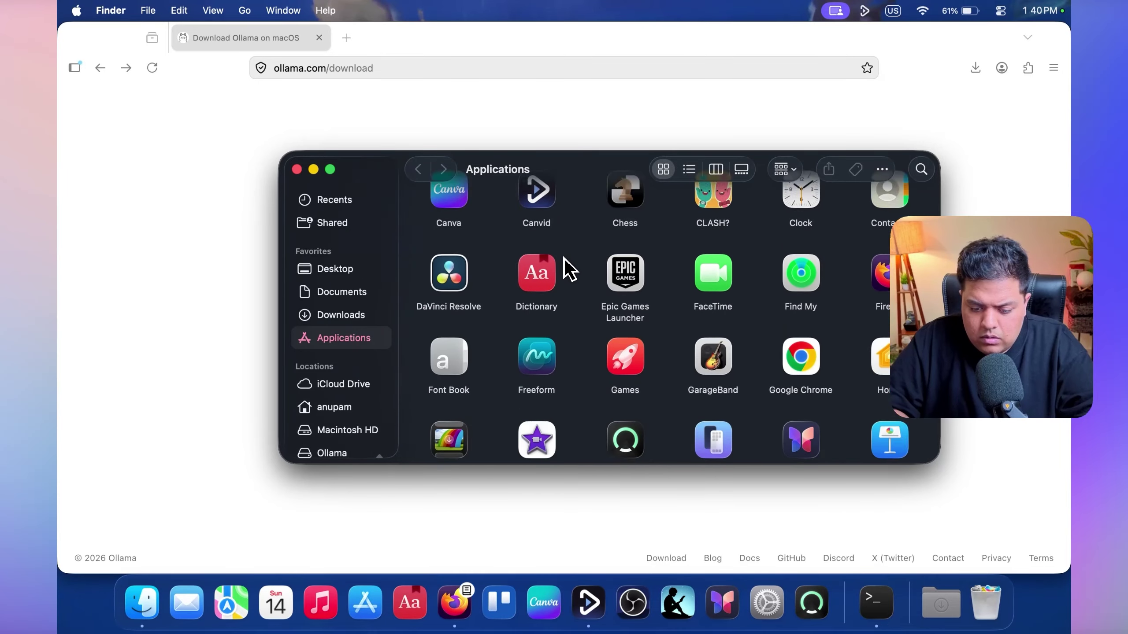
scroll(564, 267, down, 10)
double_click(720, 262)
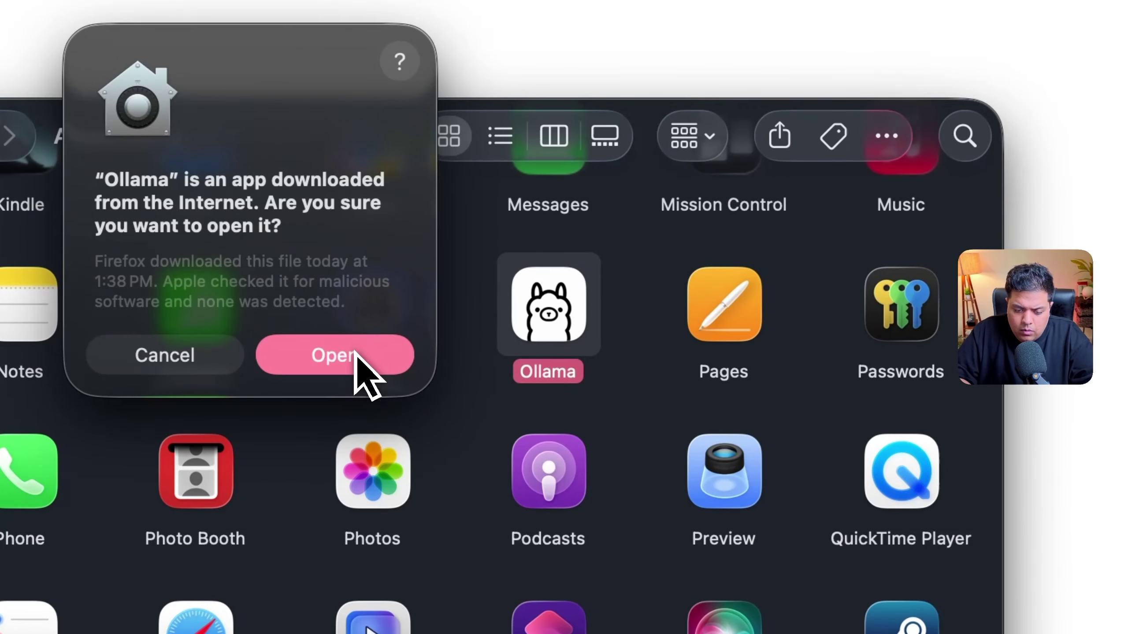
click(355, 355)
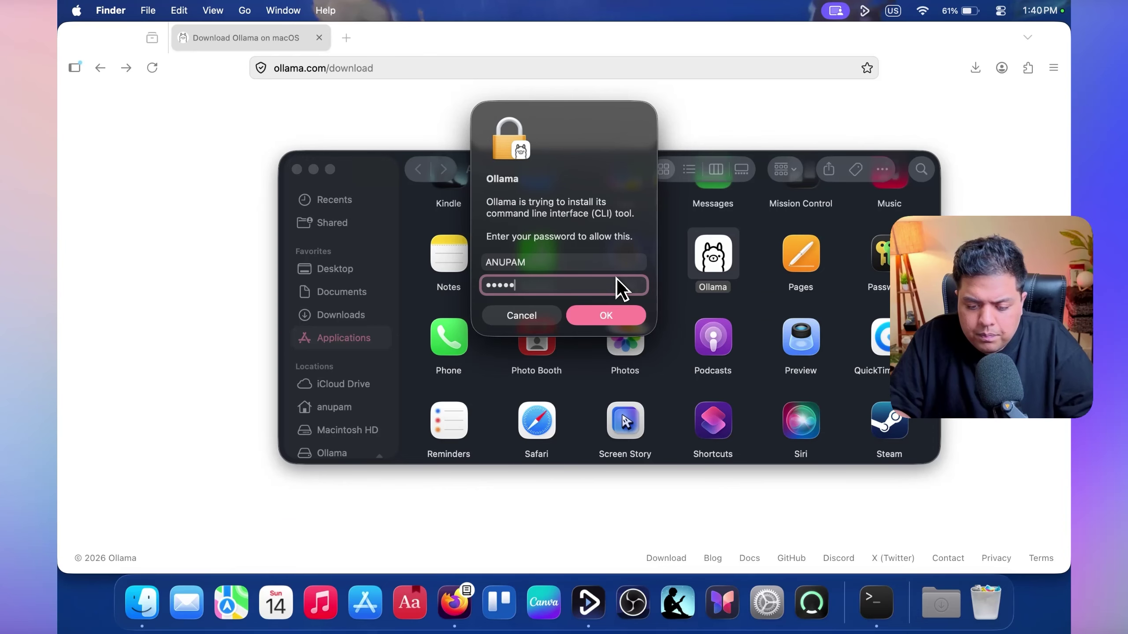
- Authorize the installation of Ollama's command line tool with the account password
key(Return)
click(419, 156)
click(421, 130)
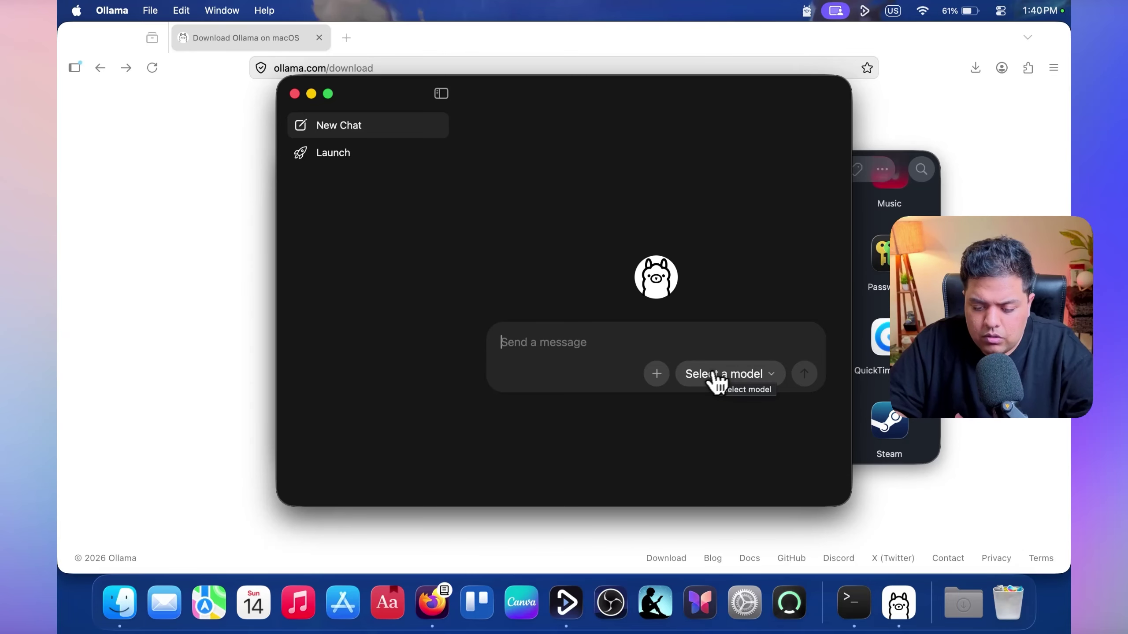
- Select qwen3.6 as the model for the new Ollama chat
click(713, 380)
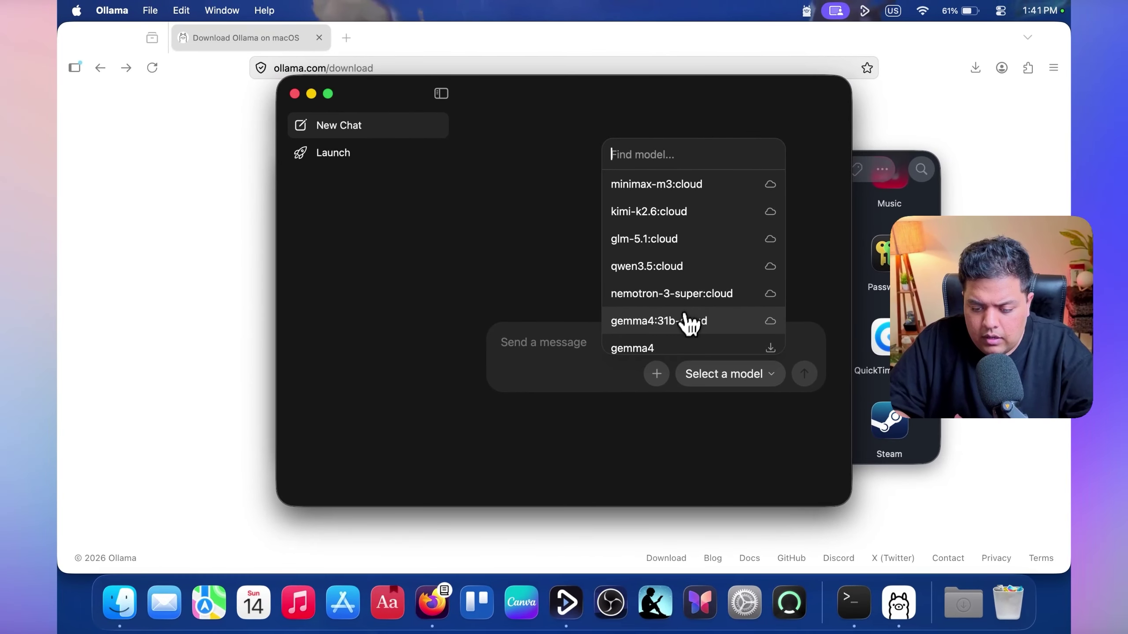
scroll(679, 331, down, 2)
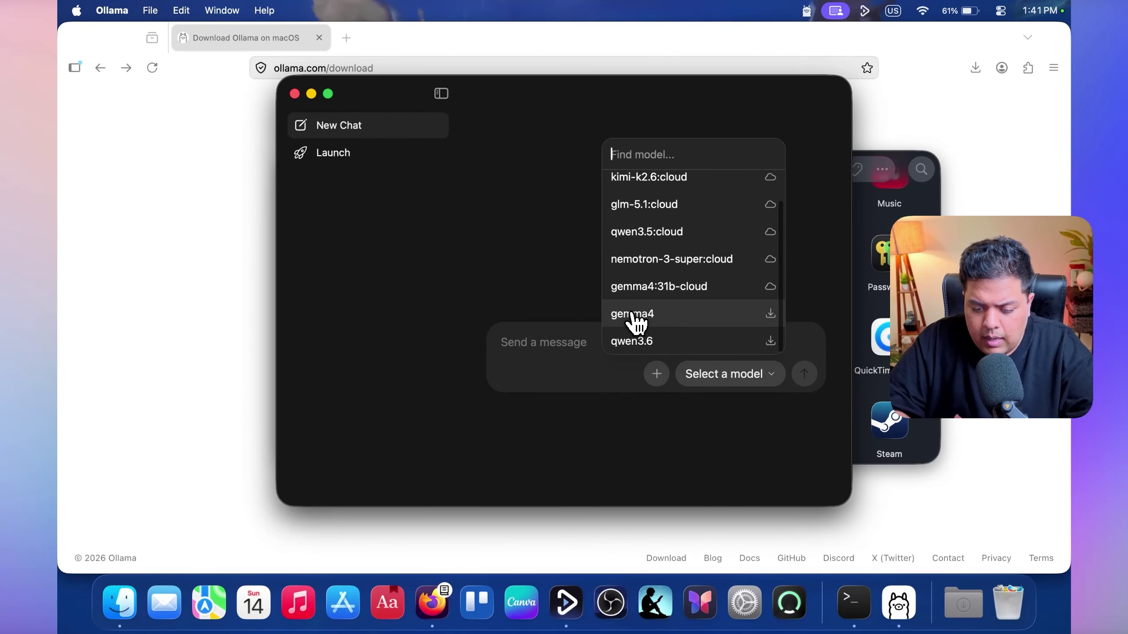
click(769, 347)
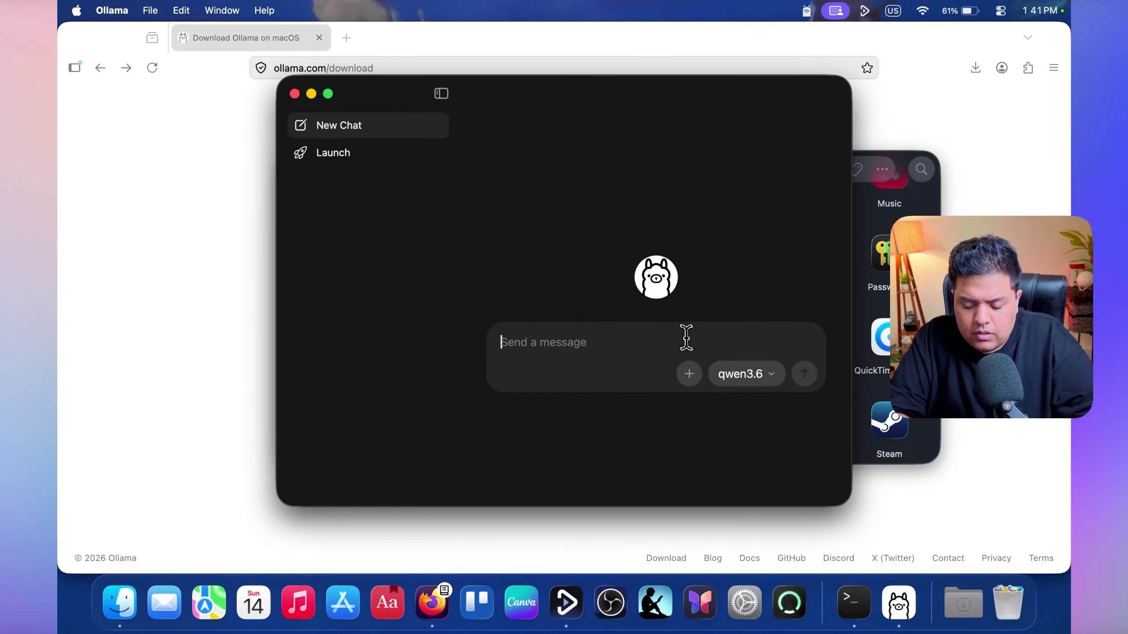
- Send the message "hi" to the selected model, stop the run and close the chat window
text(hi)
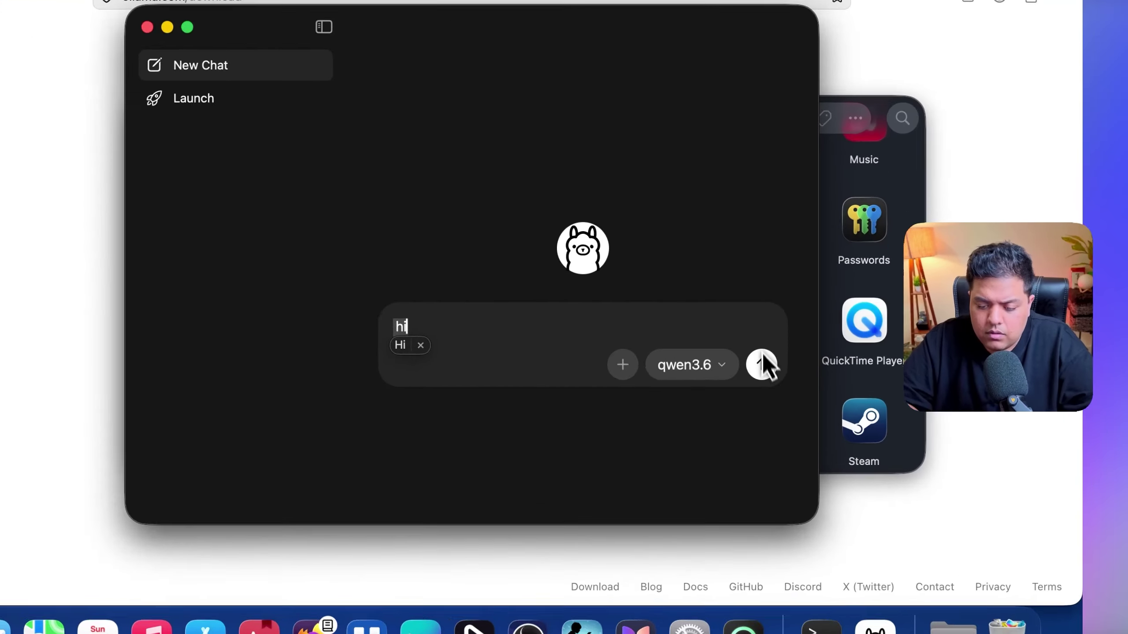
click(804, 373)
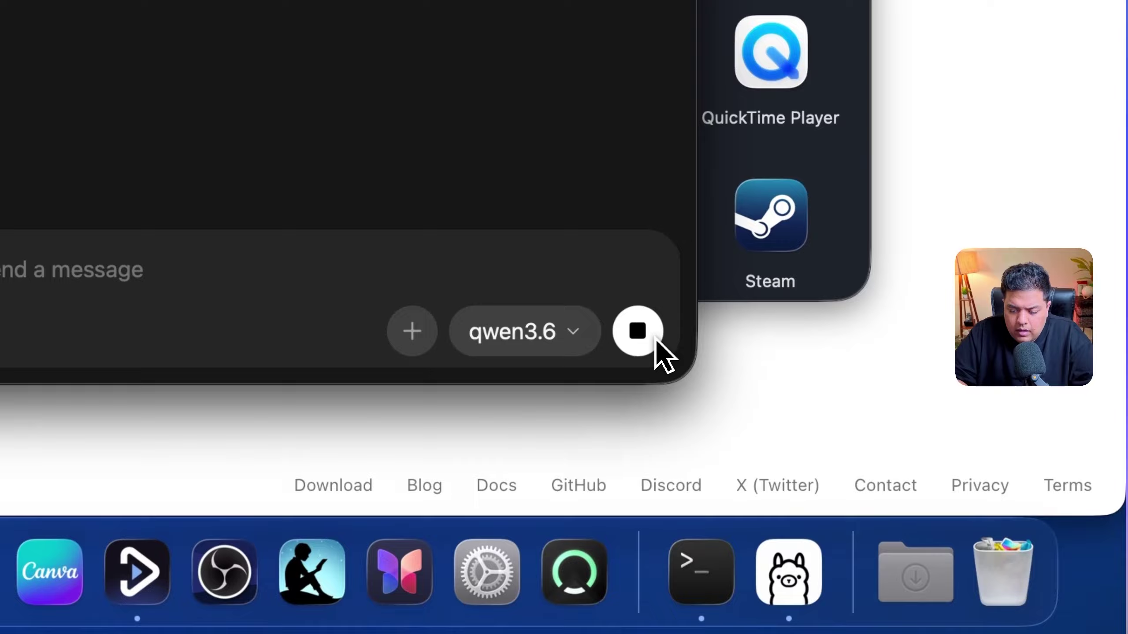
click(647, 548)
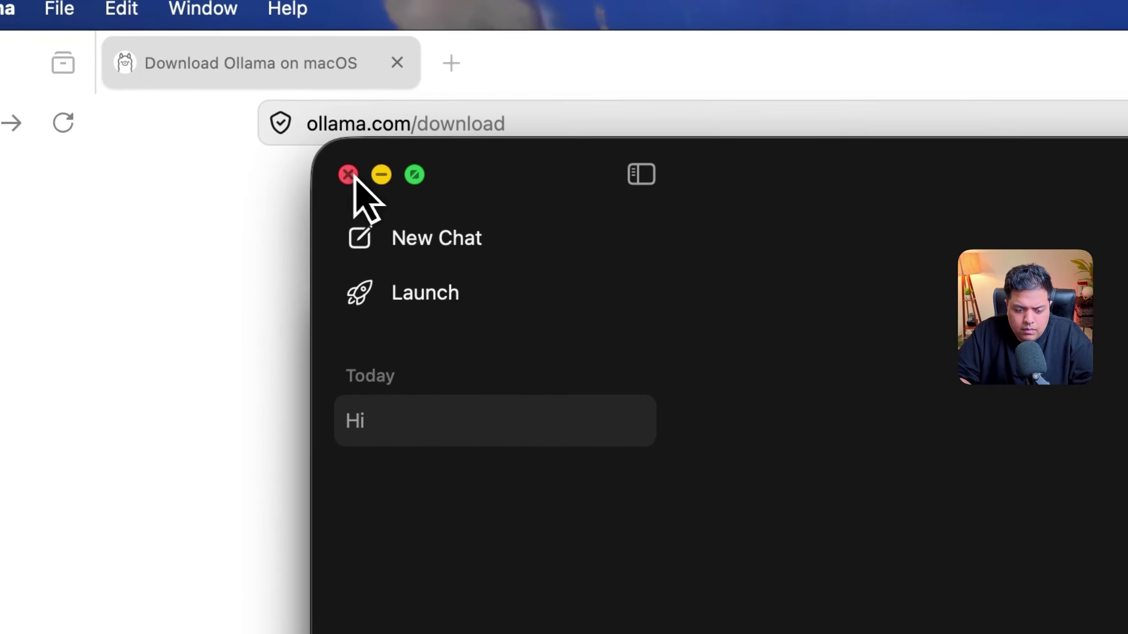
click(347, 174)
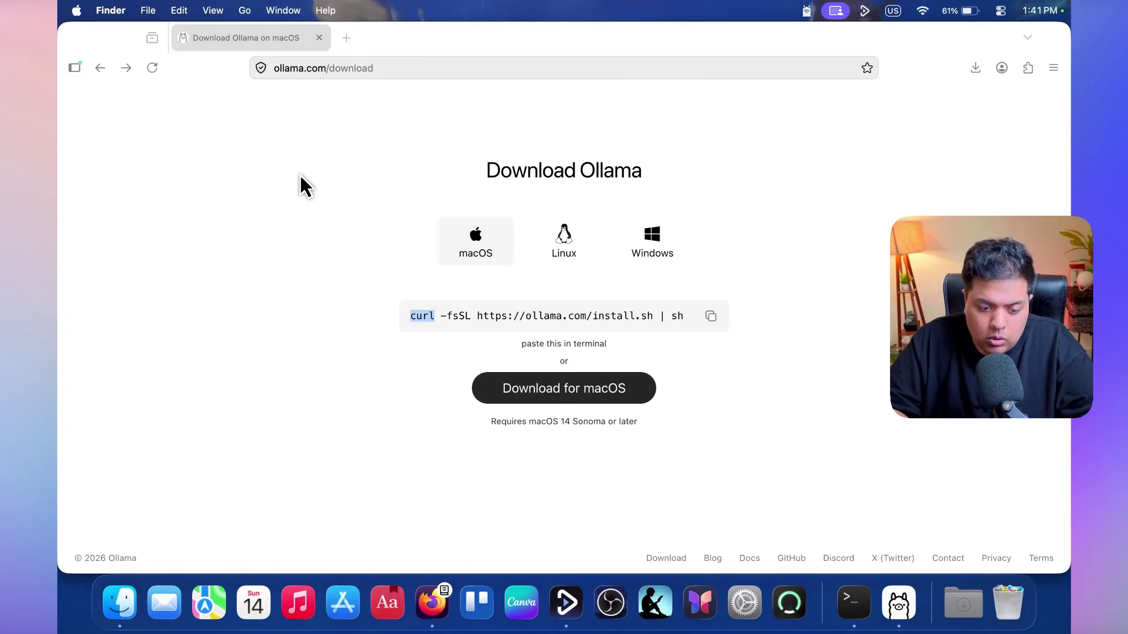
- Open the Models catalogue on the Ollama website, search for "qwen 3" and locate the qwen3 entry
scroll(332, 151, up, 2)
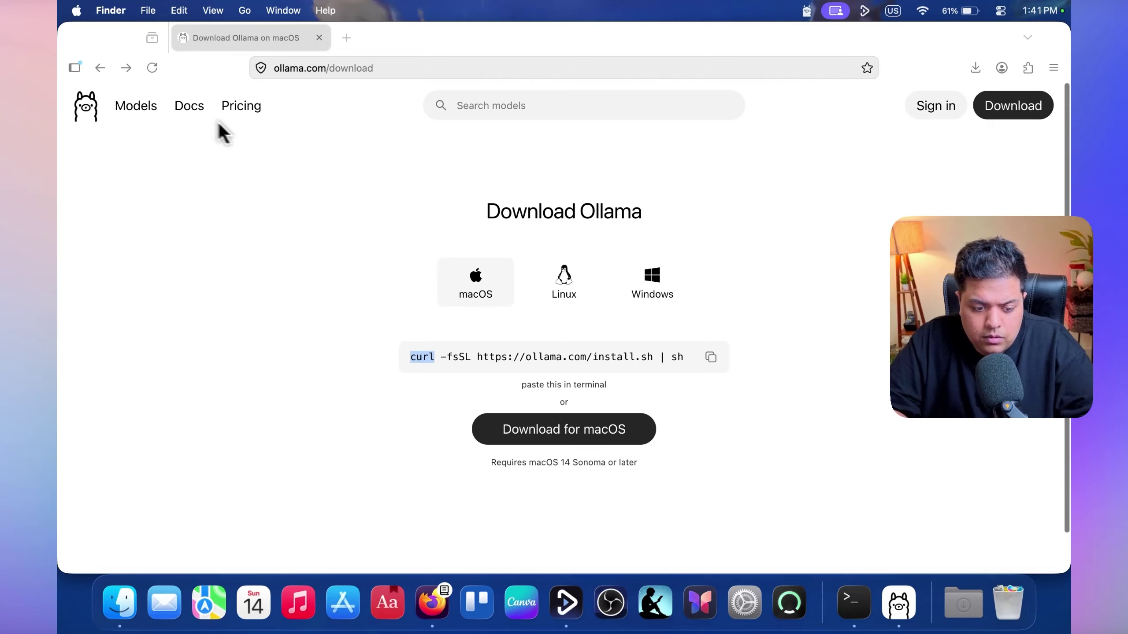
click(135, 108)
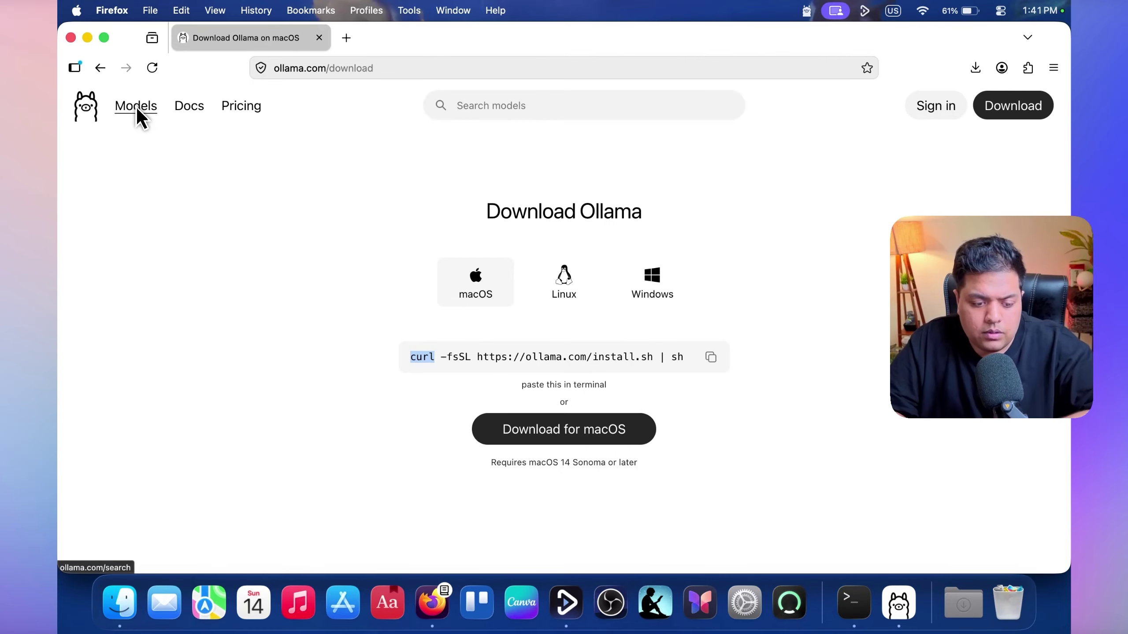
click(136, 114)
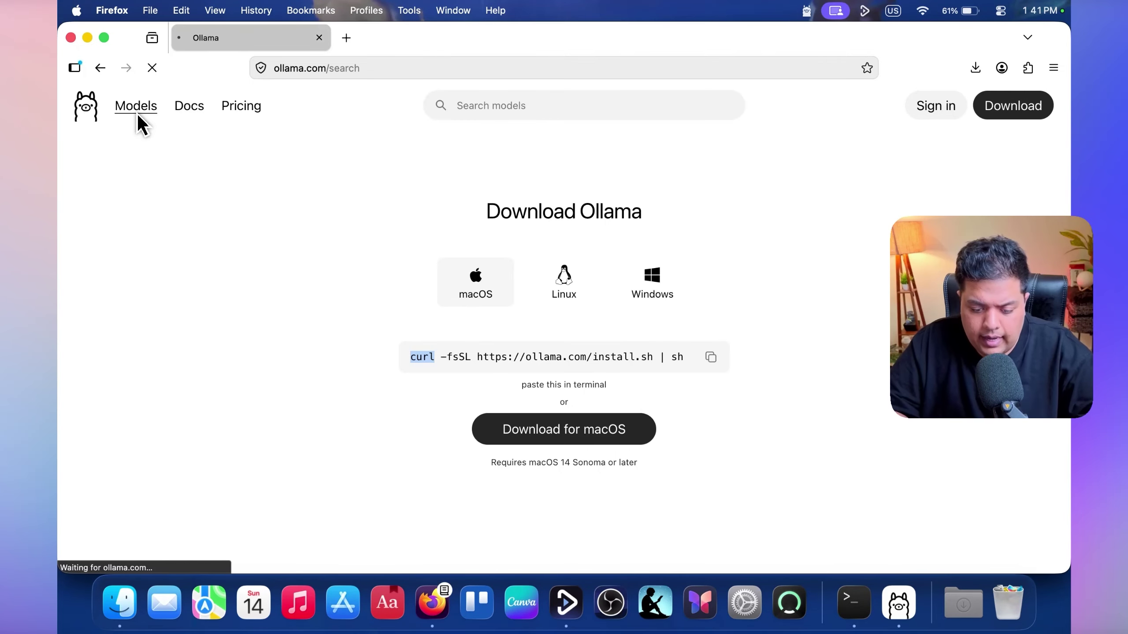
click(488, 106)
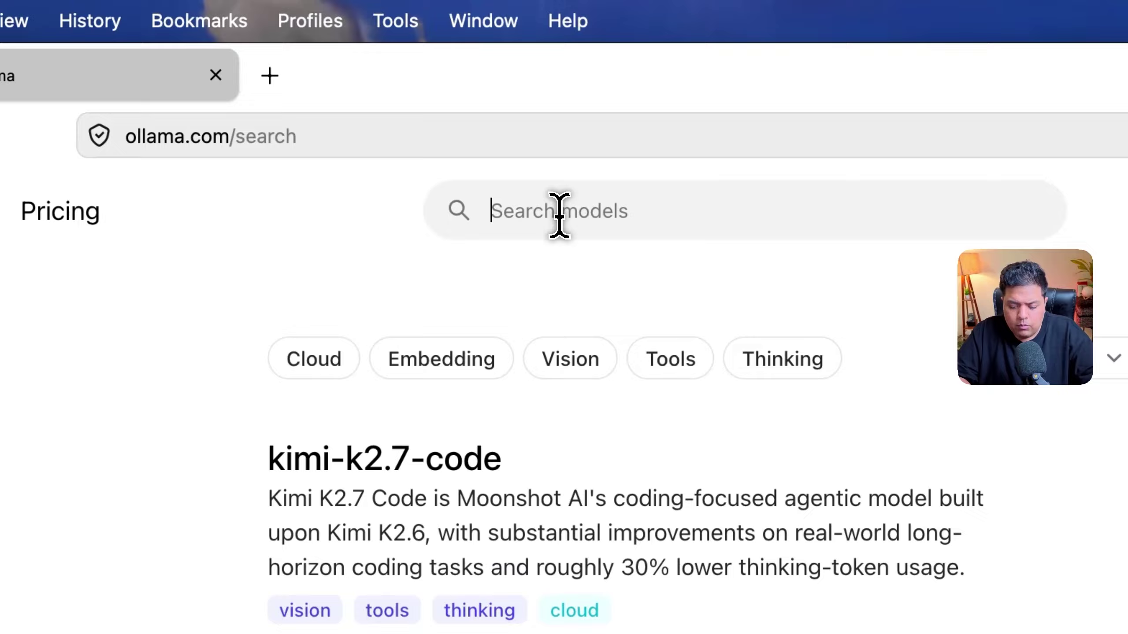
text(qwen )
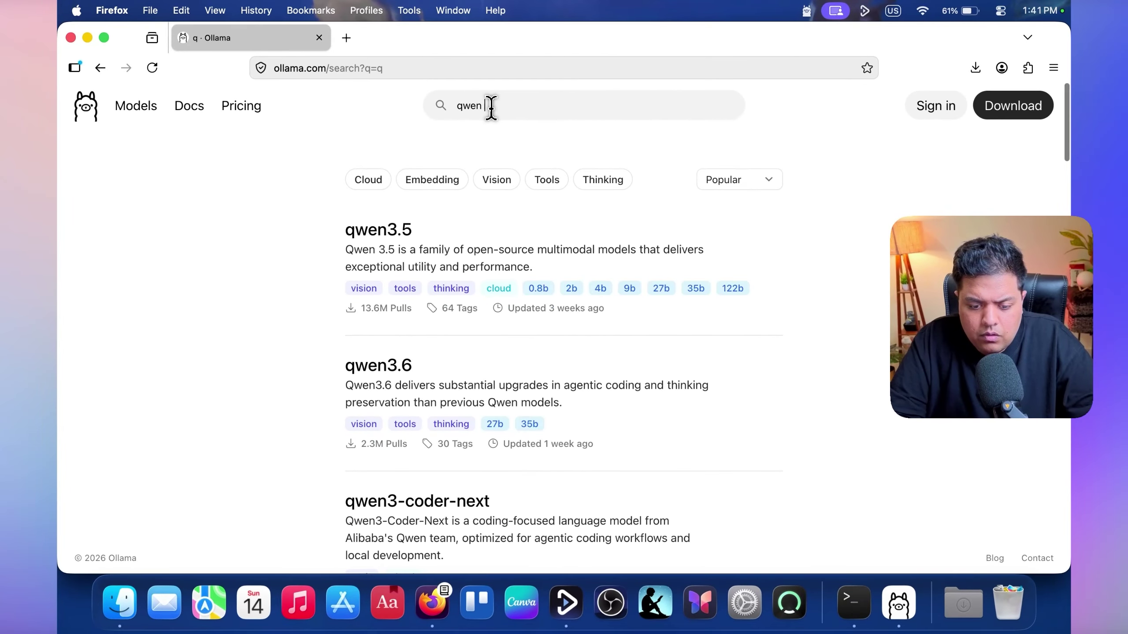
text(3)
scroll(473, 184, down, 20)
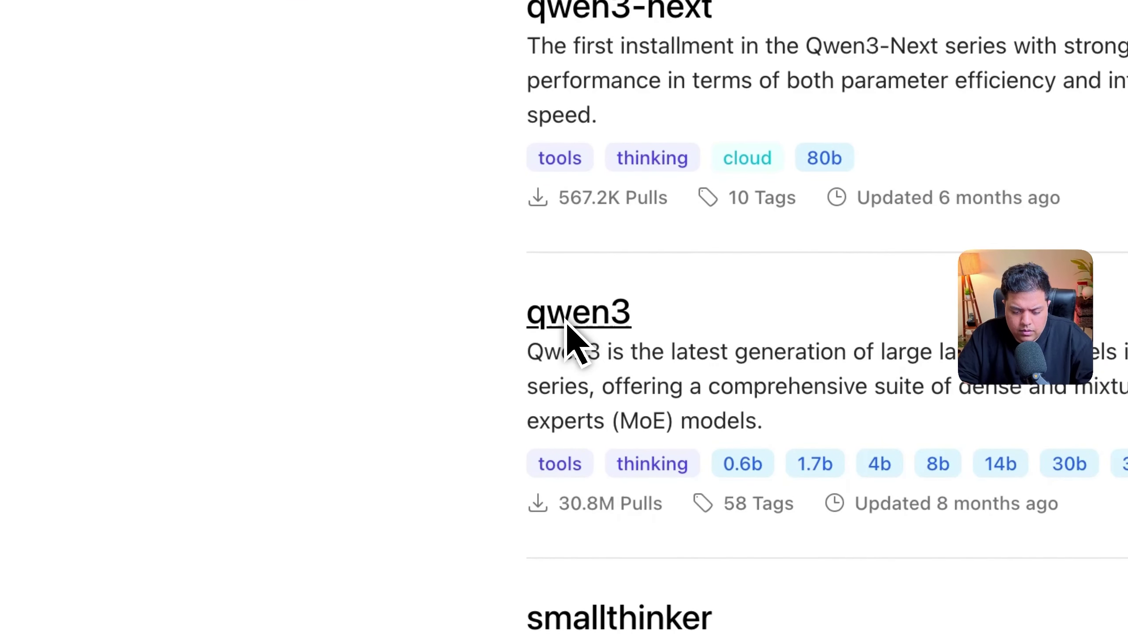
- Open the qwen3 model page and copy the qwen3:4b name from its list of models
click(567, 324)
scroll(539, 362, down, 10)
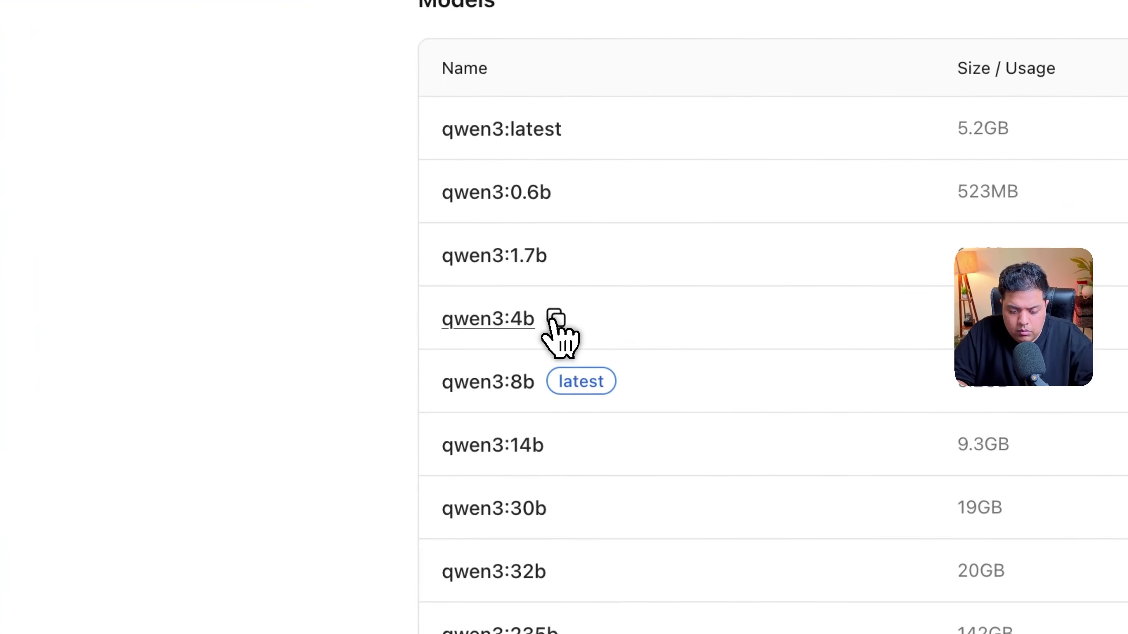
click(358, 327)
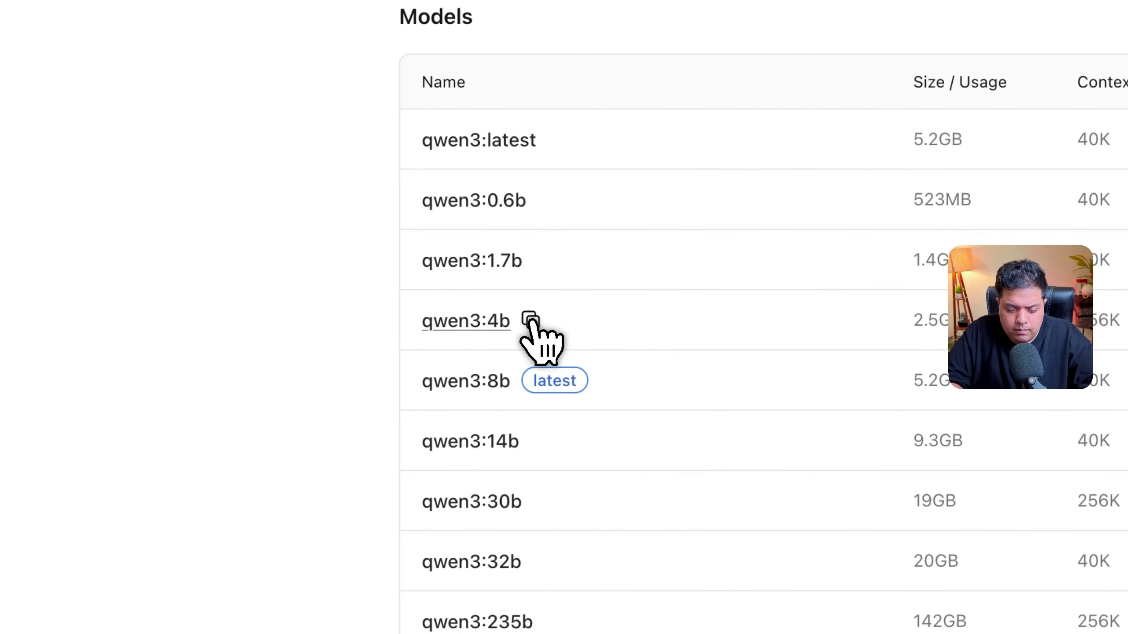
click(358, 328)
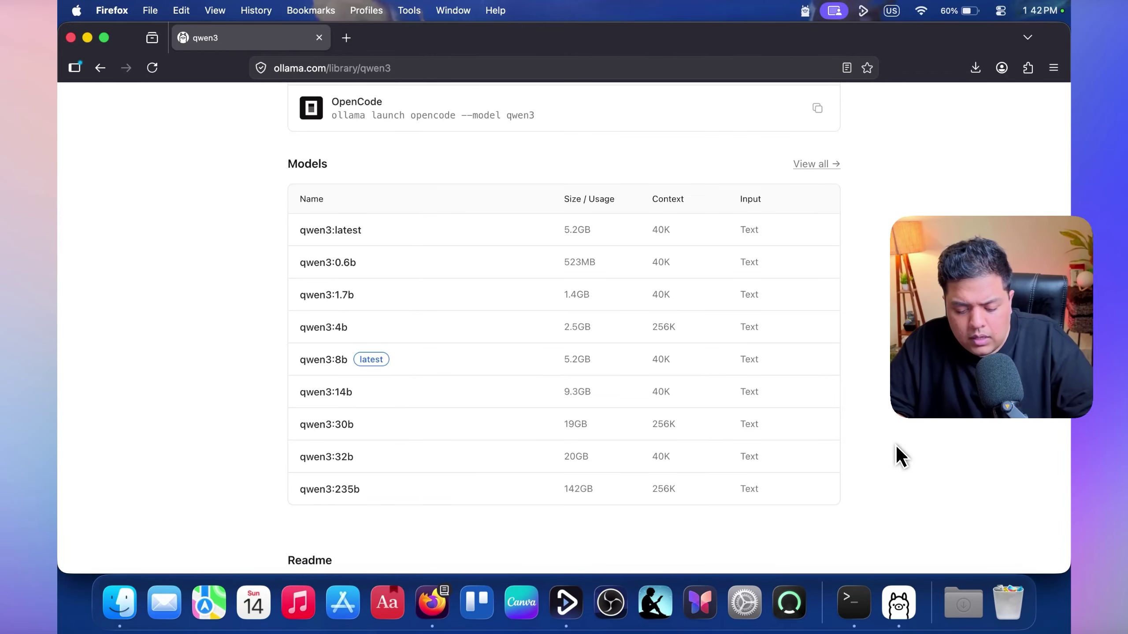
- Open Terminal and check the installed Ollama version with "ollama --version"
key(super+space)
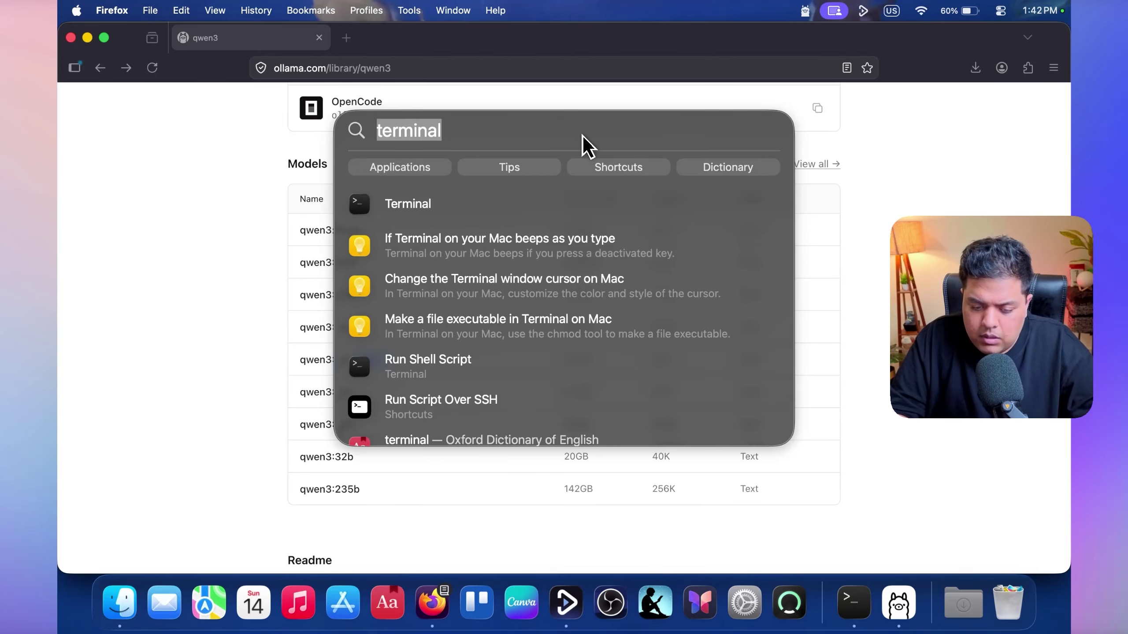
key(Return)
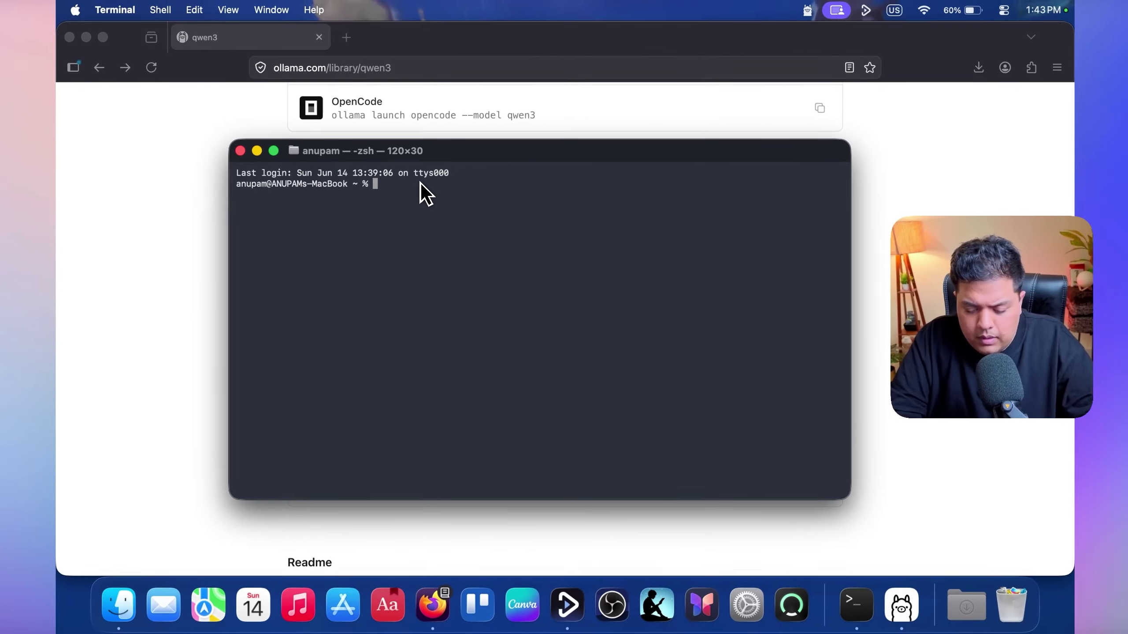
text(ollama --)
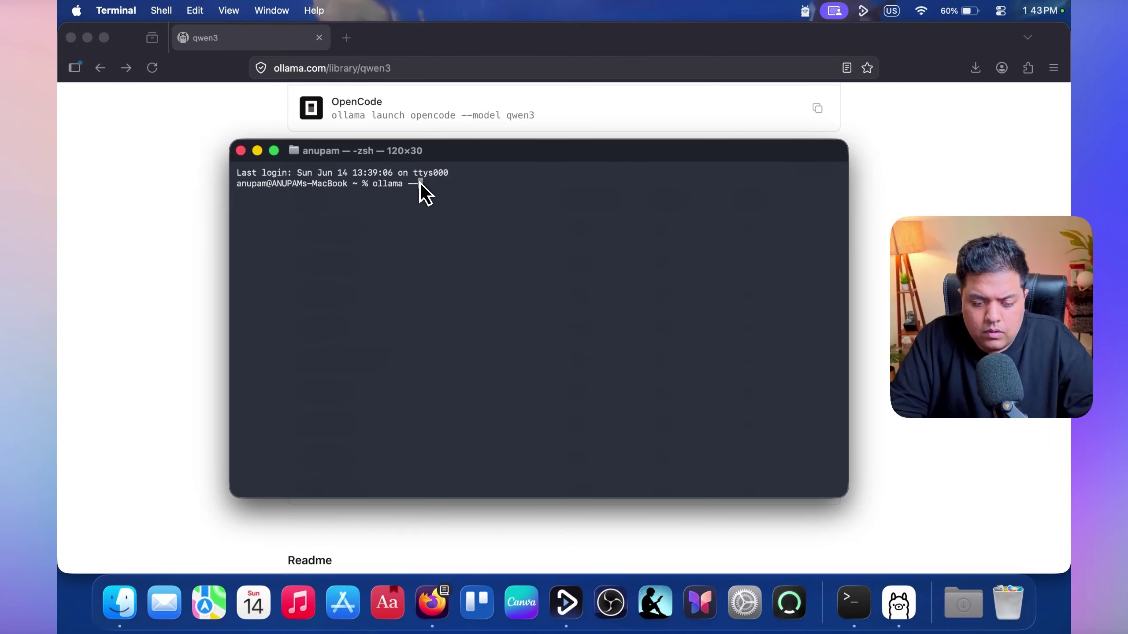
text(version)
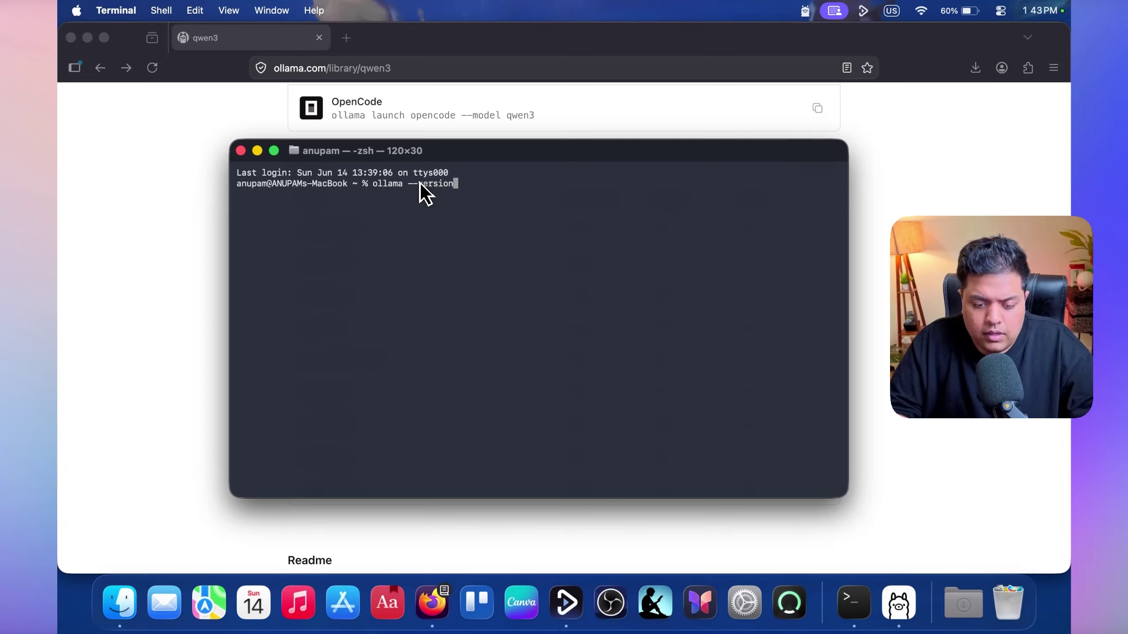
key(Return)
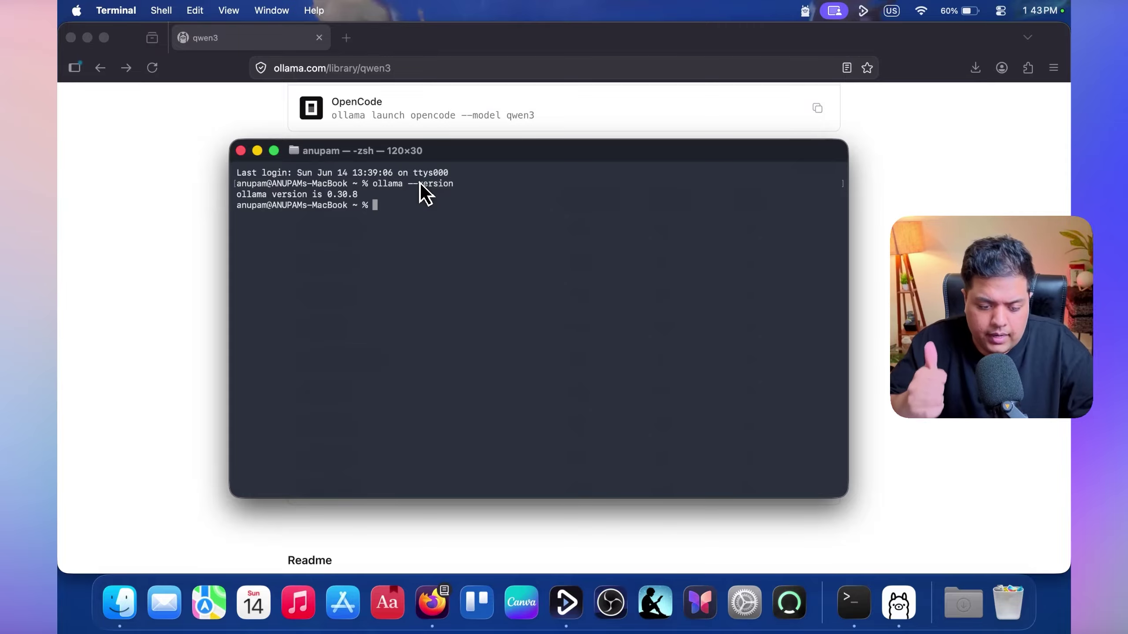
- List the locally installed models with "ollama list"
text(ollama)
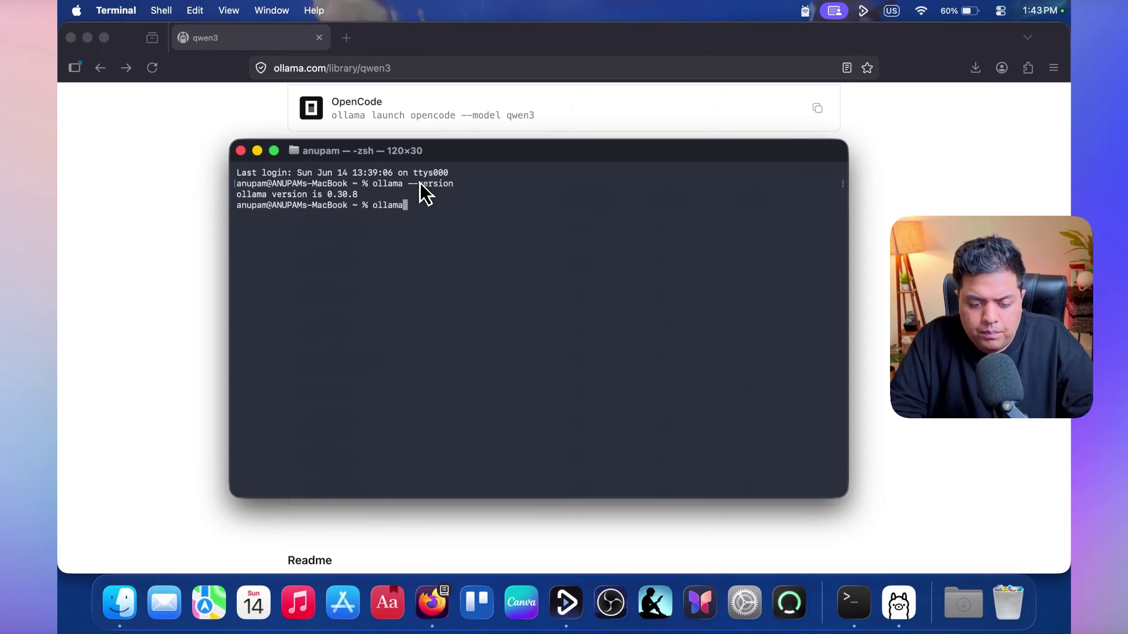
text( list)
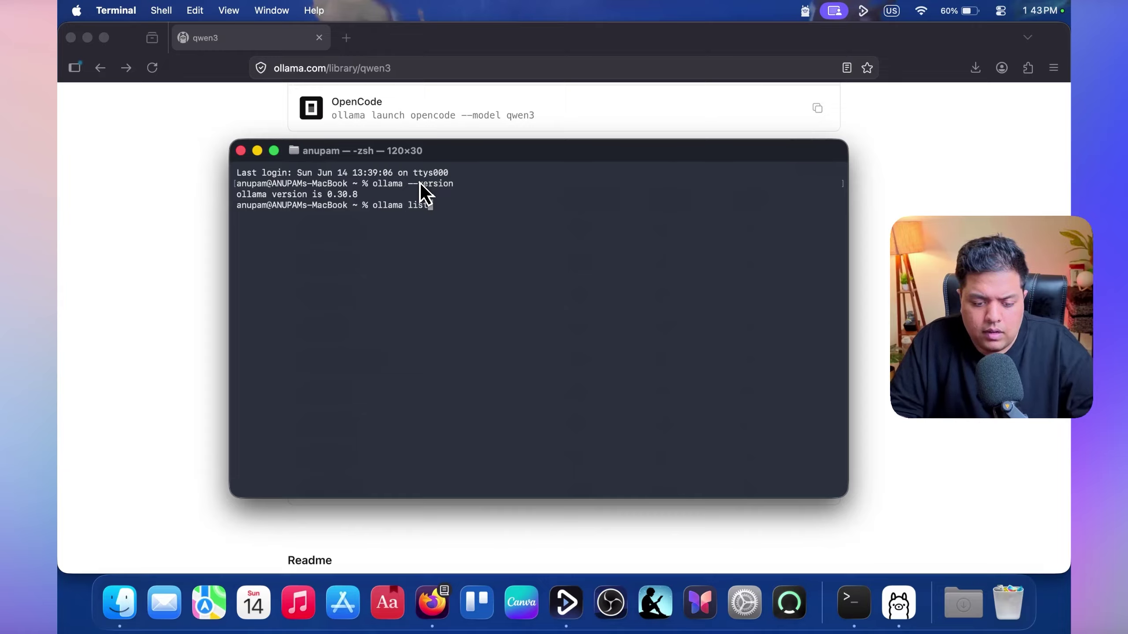
key(Return)
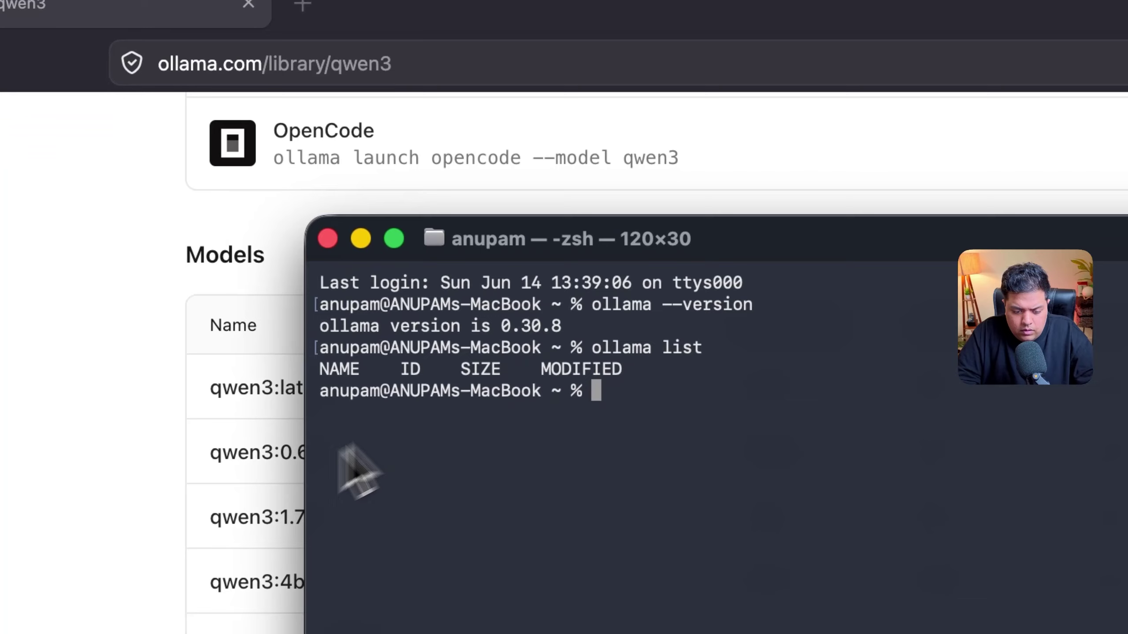
- Copy the qwen3:4b name from the model page in Firefox and download that model in Terminal with "ollama pull qwen3:4b"
click(211, 547)
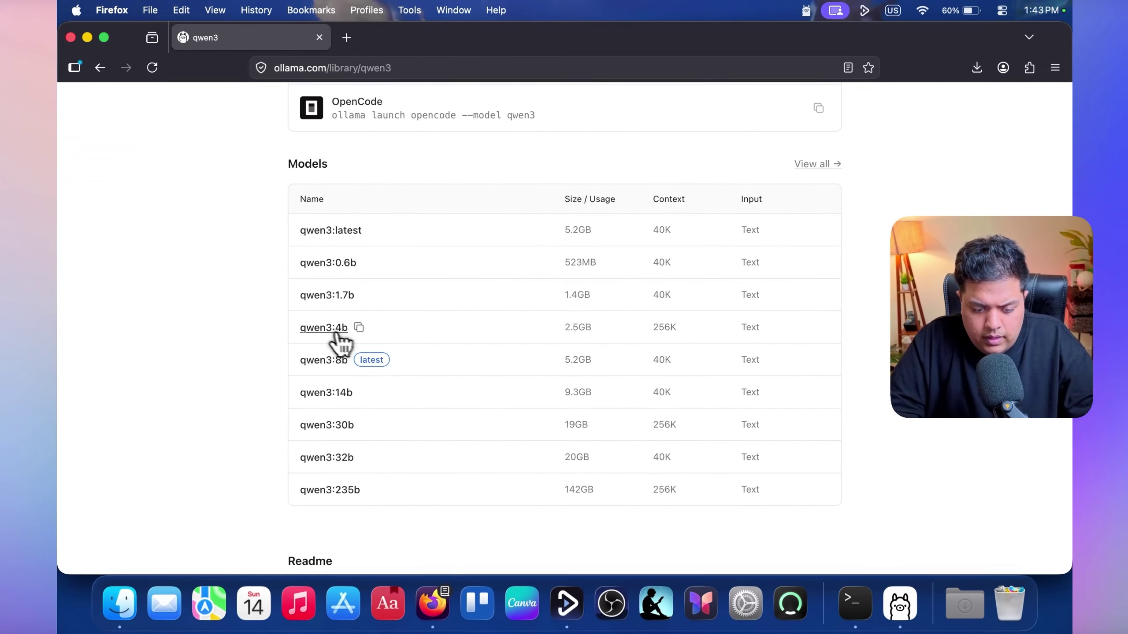
click(357, 329)
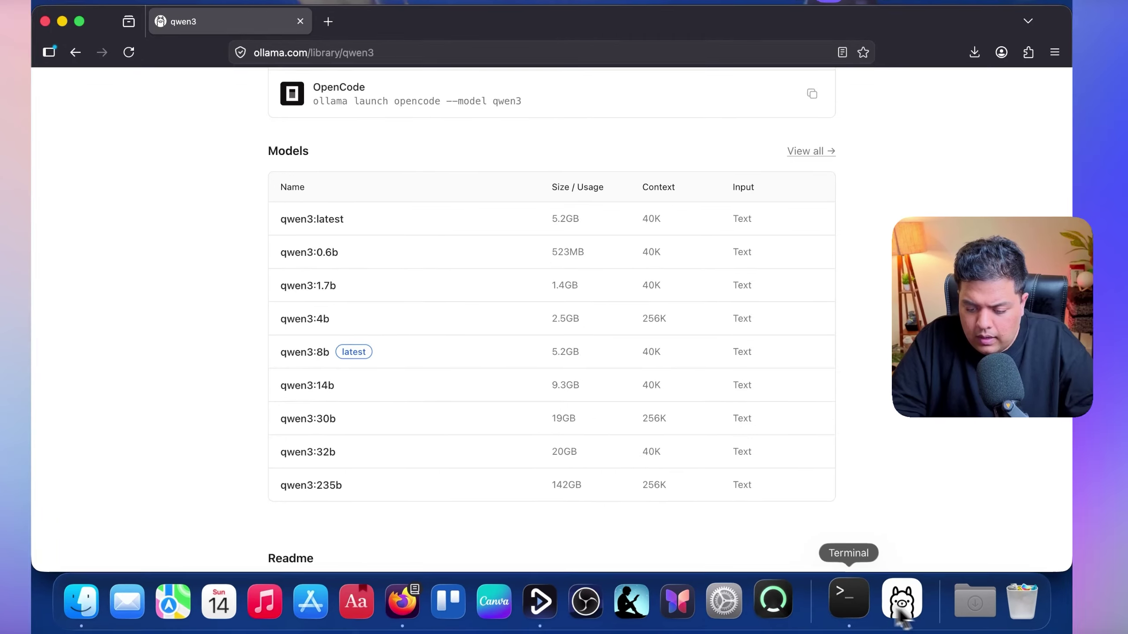
click(849, 600)
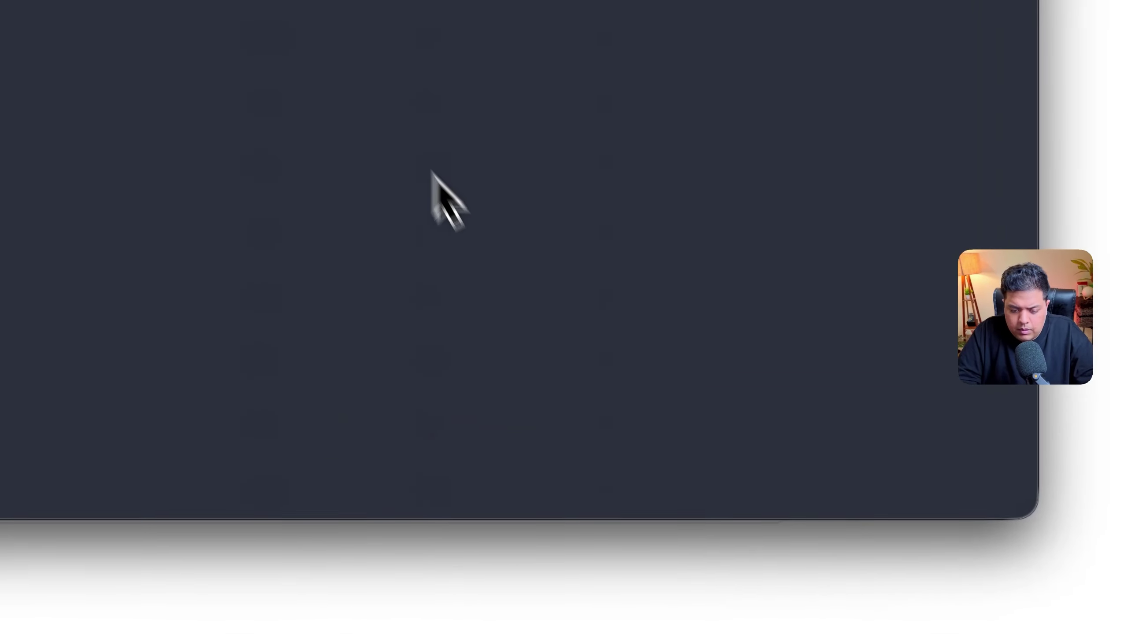
text(ollama pull)
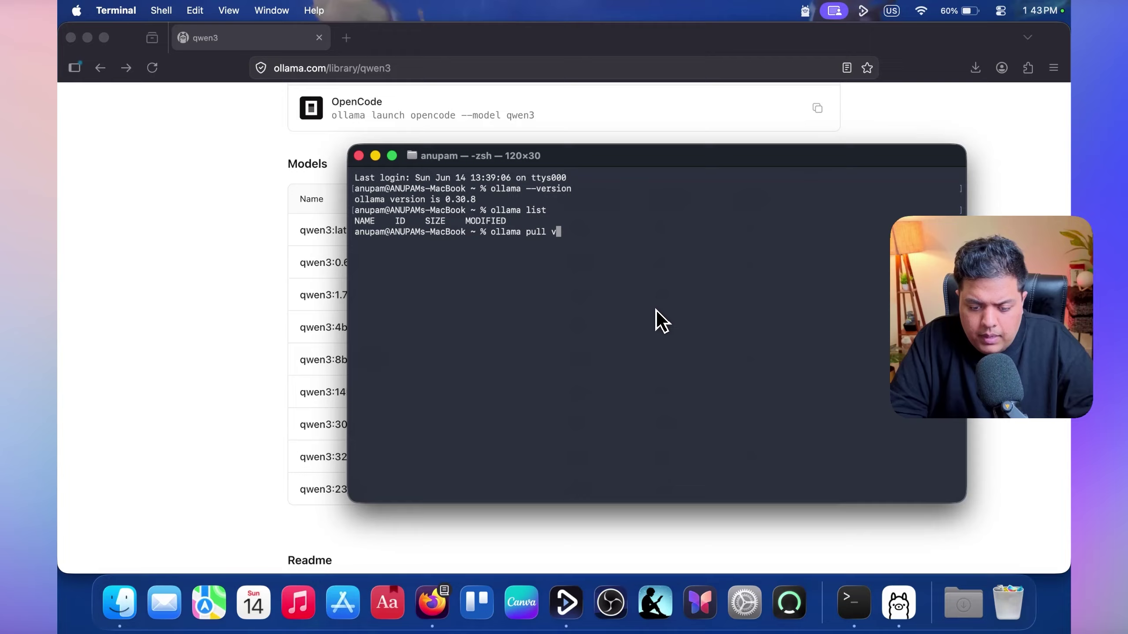
double_click(556, 235)
click(555, 236)
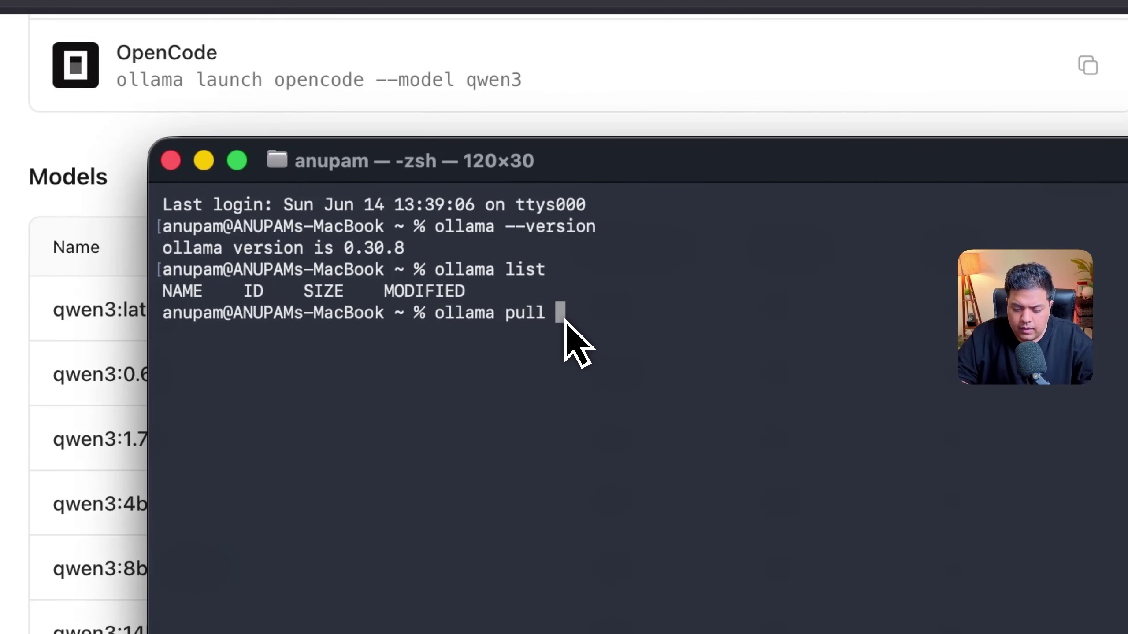
right_click(564, 318)
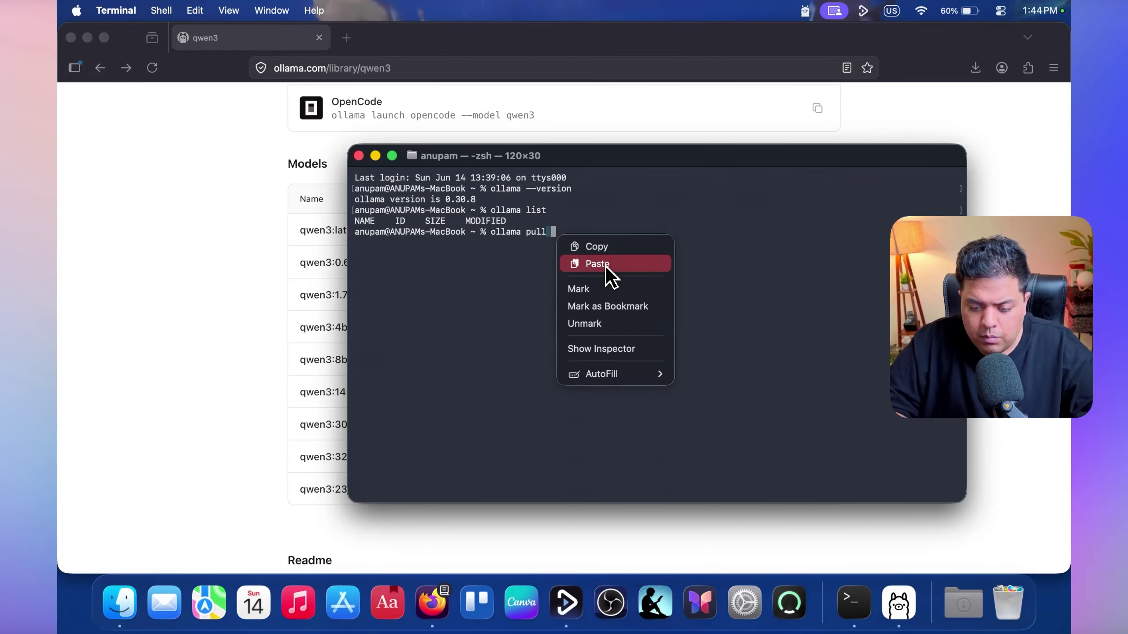
click(598, 263)
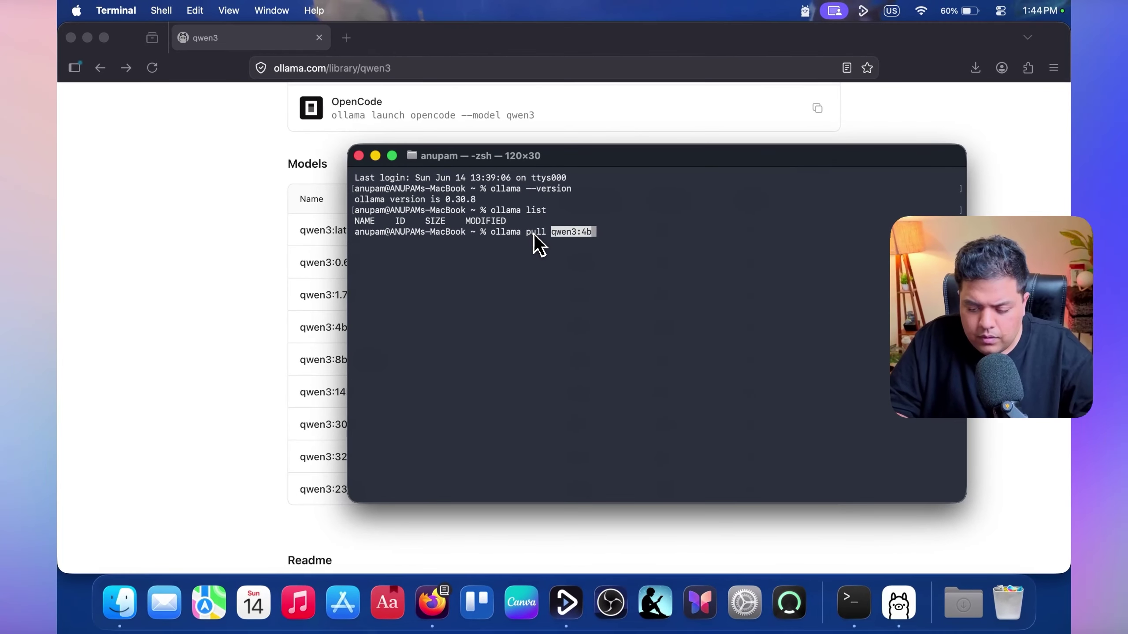
key(Return)
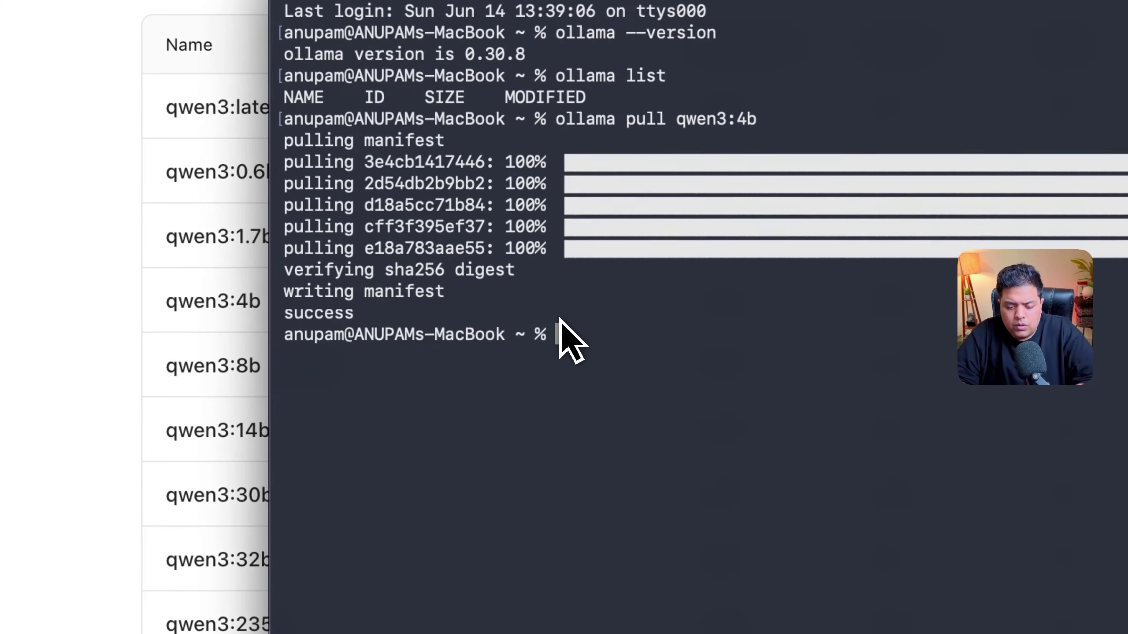
- Start the downloaded model with "ollama run qwen3:4b" and send it the message "Hi"
click(504, 346)
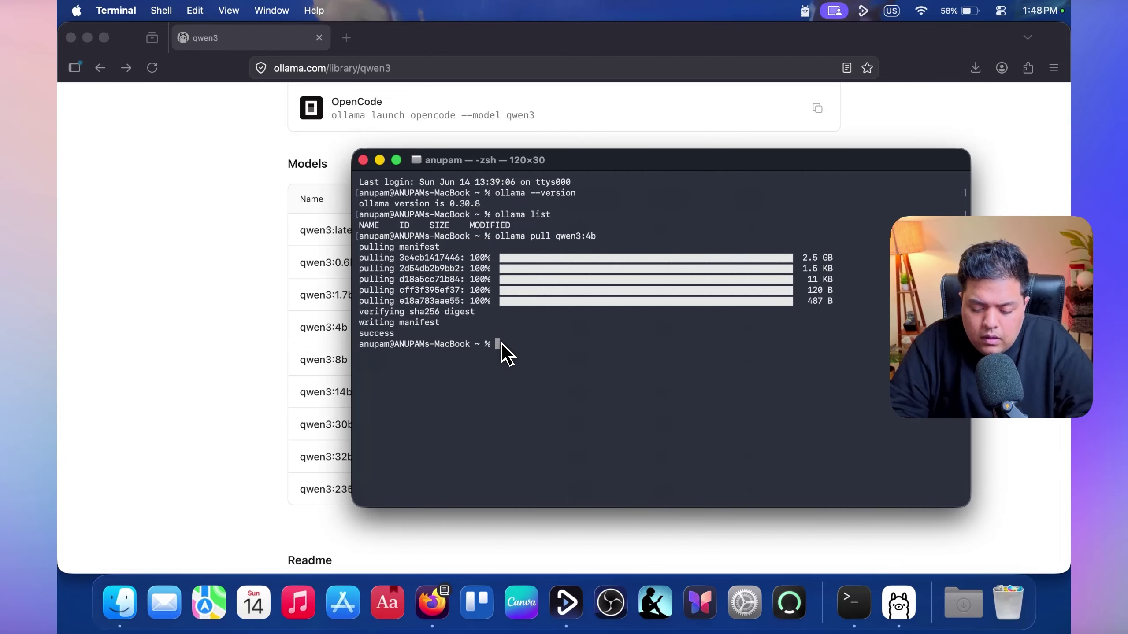
text(ollama run )
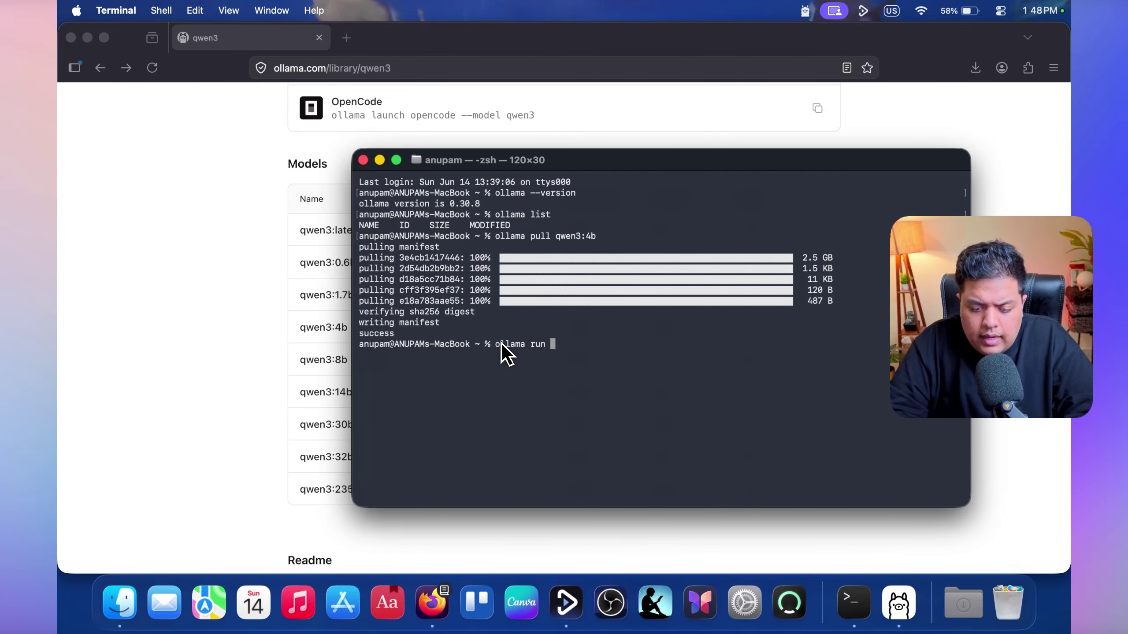
text(qwen3)
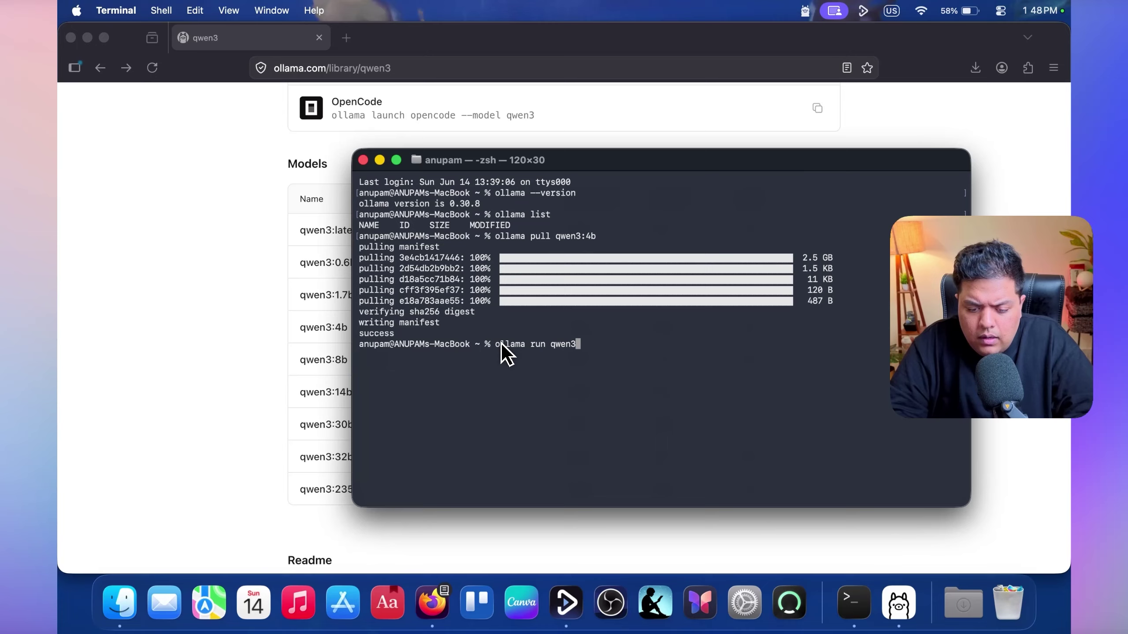
text(:4b)
key(Return)
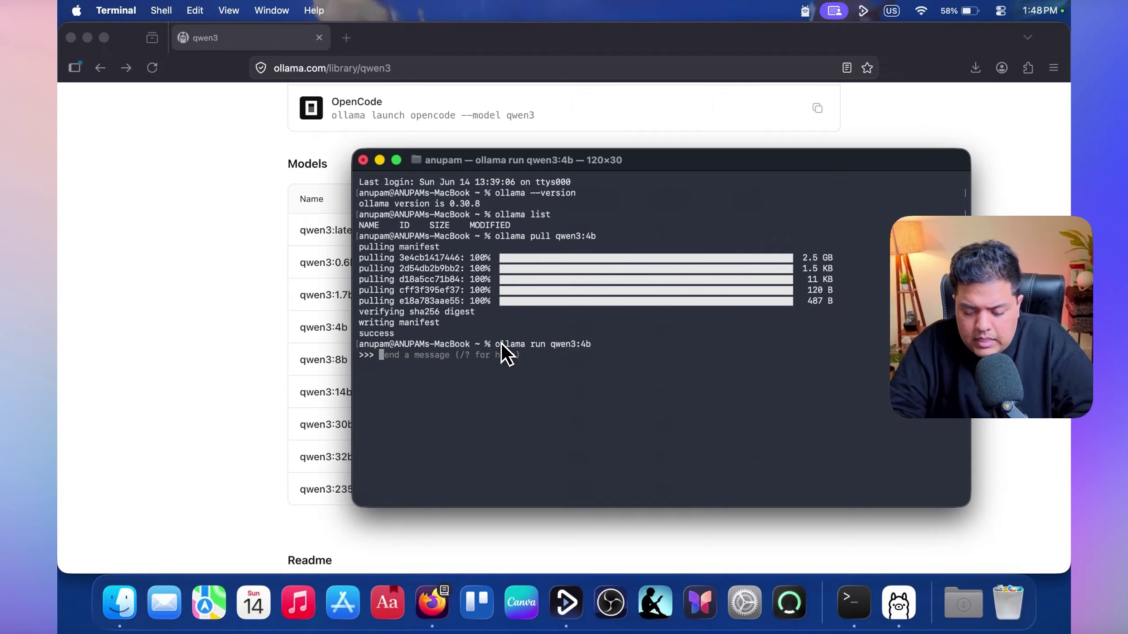
text(Hi)
key(Return)
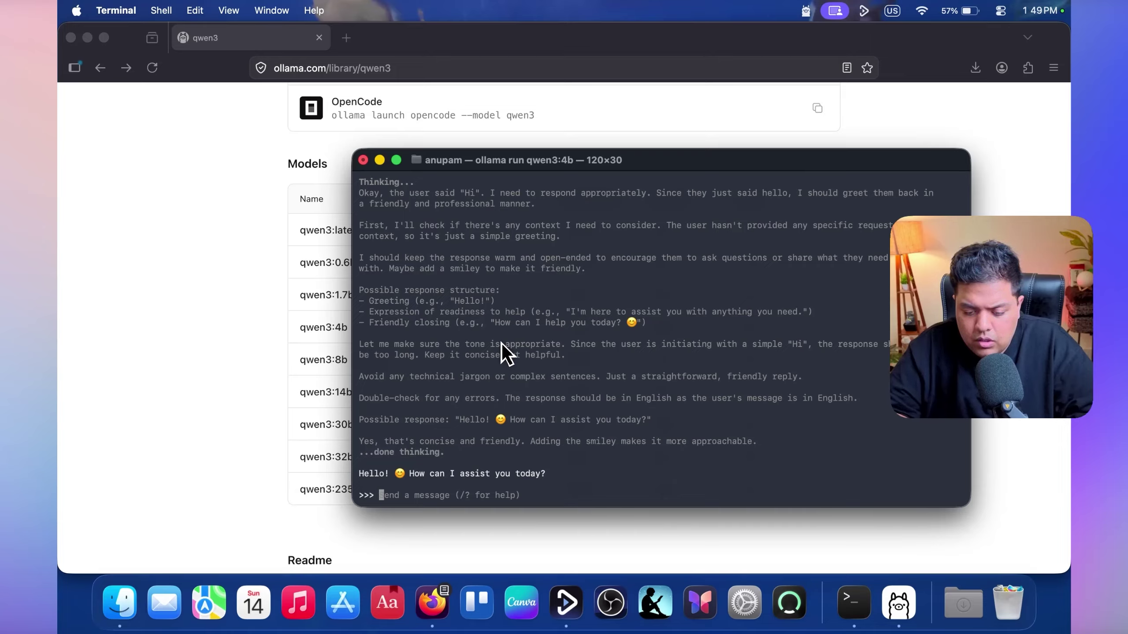
- Switch to the Ollama app, select qwen3:4b as the chat model and send "Hi how old are you?"
click(900, 614)
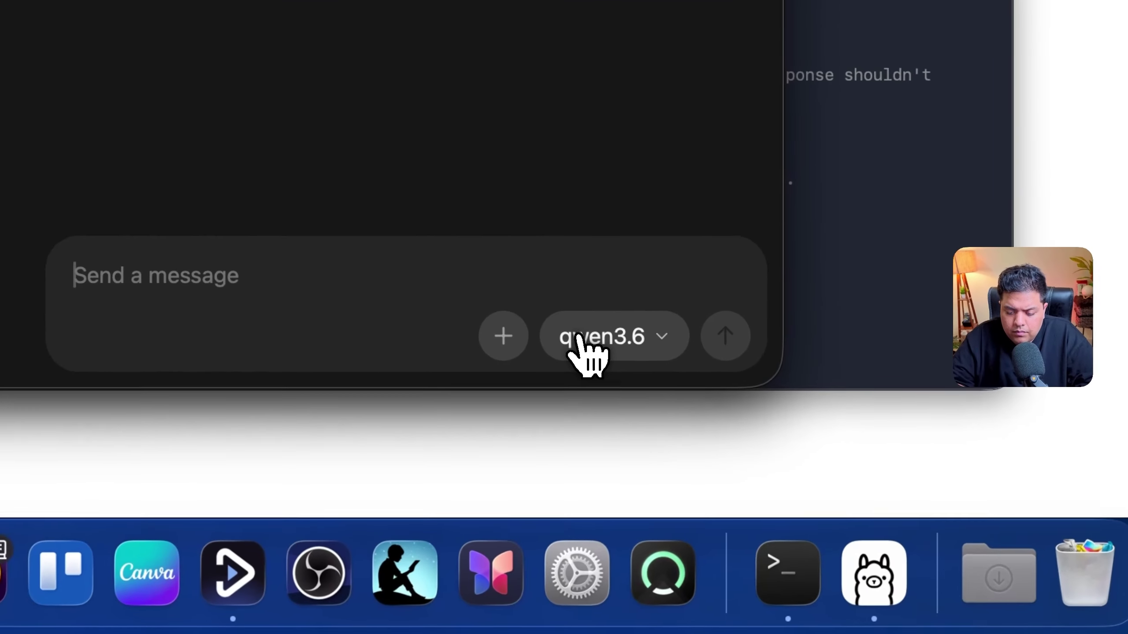
click(577, 340)
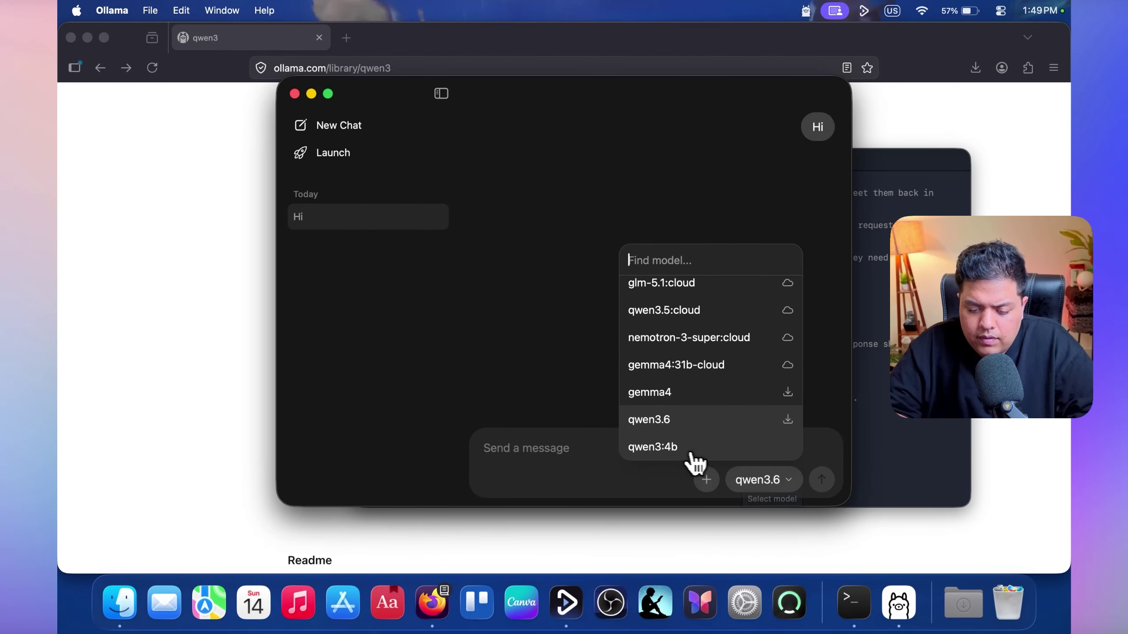
click(674, 448)
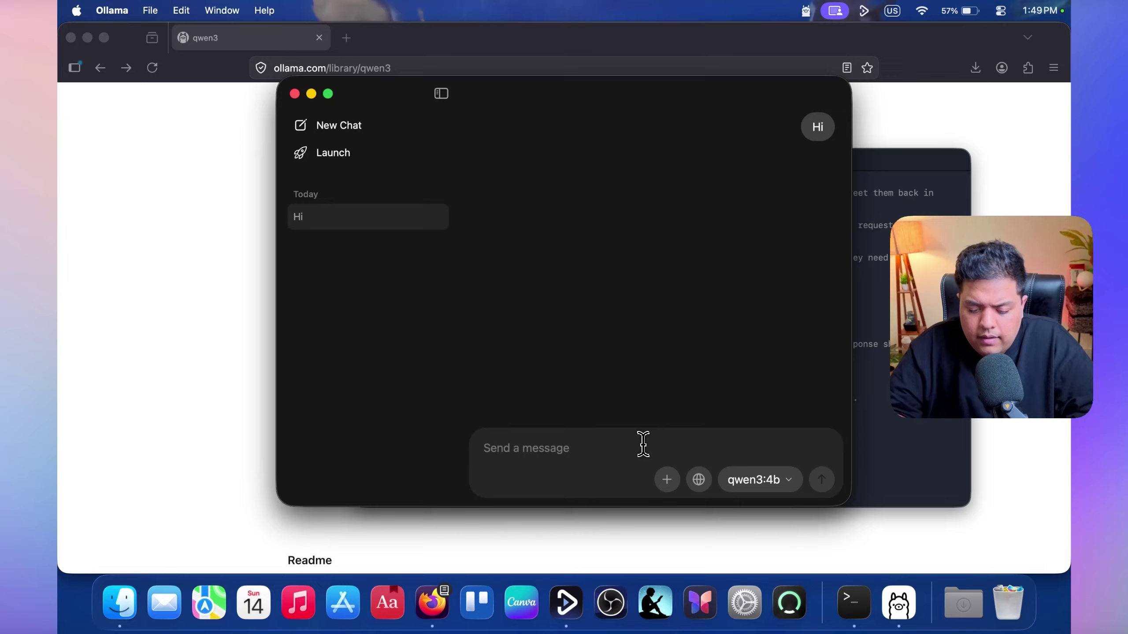
text(Hi how old are you?)
key(Return)
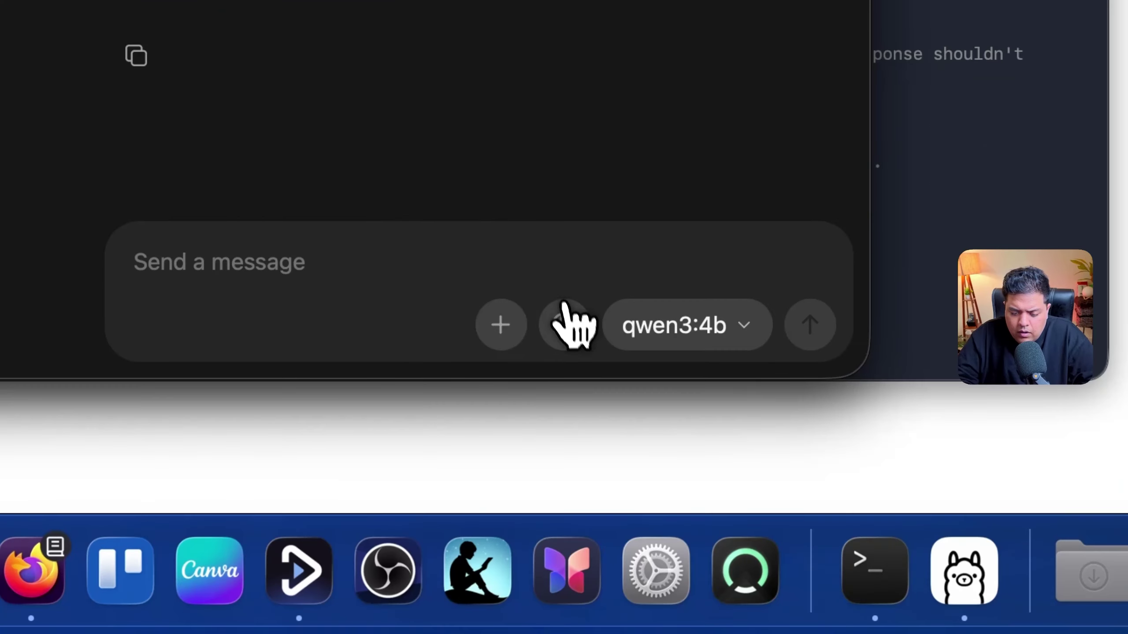
- Try the chat's web search option and dismiss its sign-in notice, and open the file attachment picker and cancel it
click(698, 479)
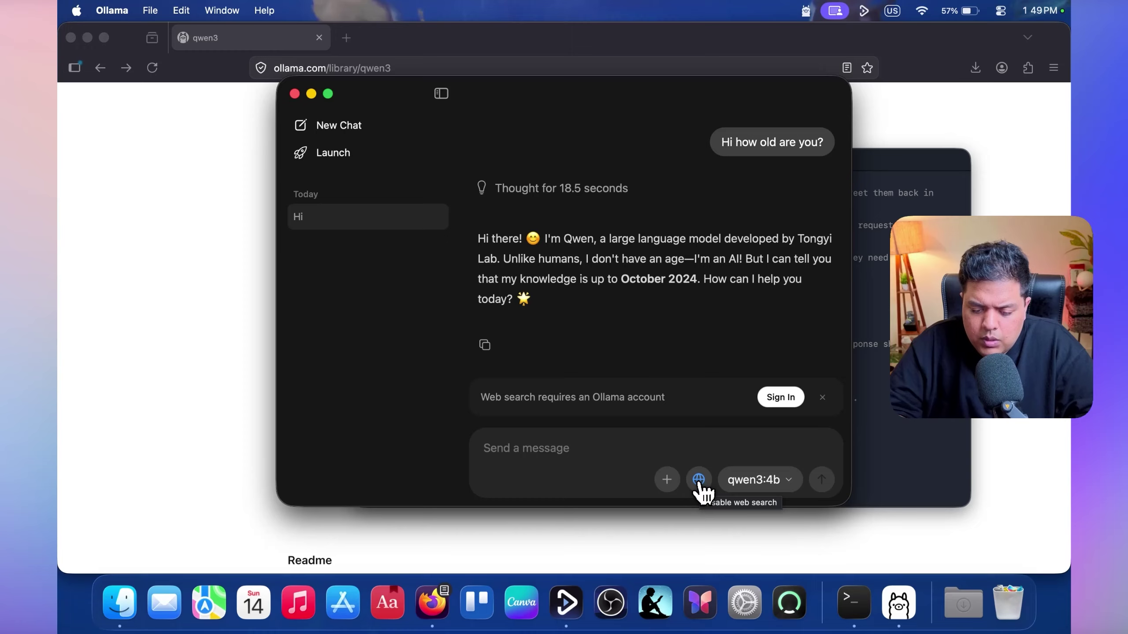
click(822, 397)
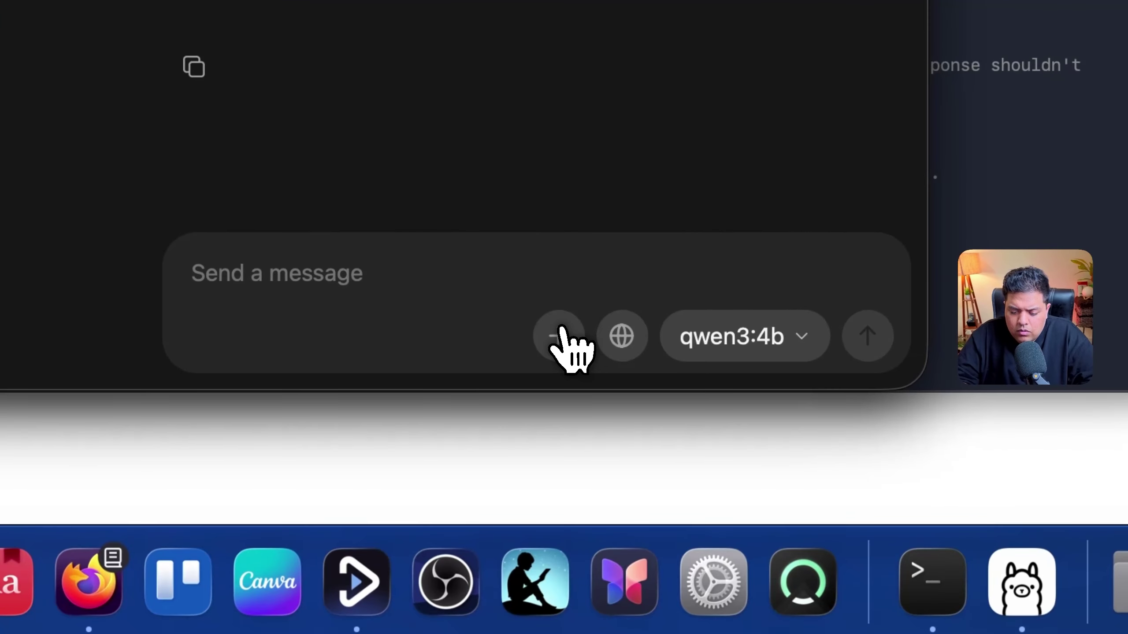
click(560, 334)
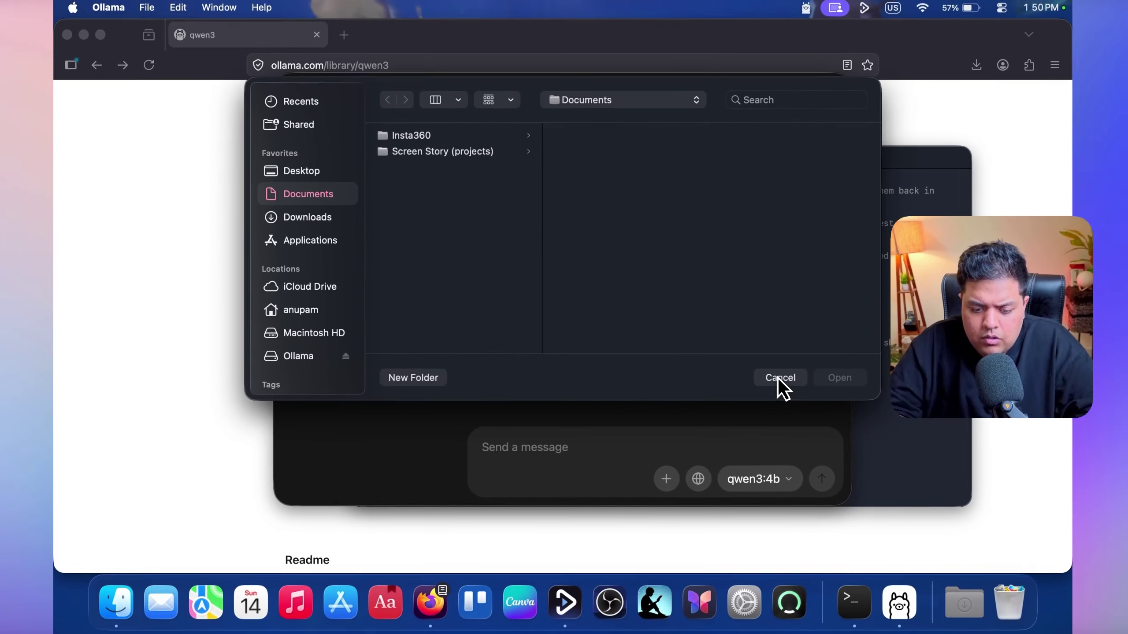
click(779, 378)
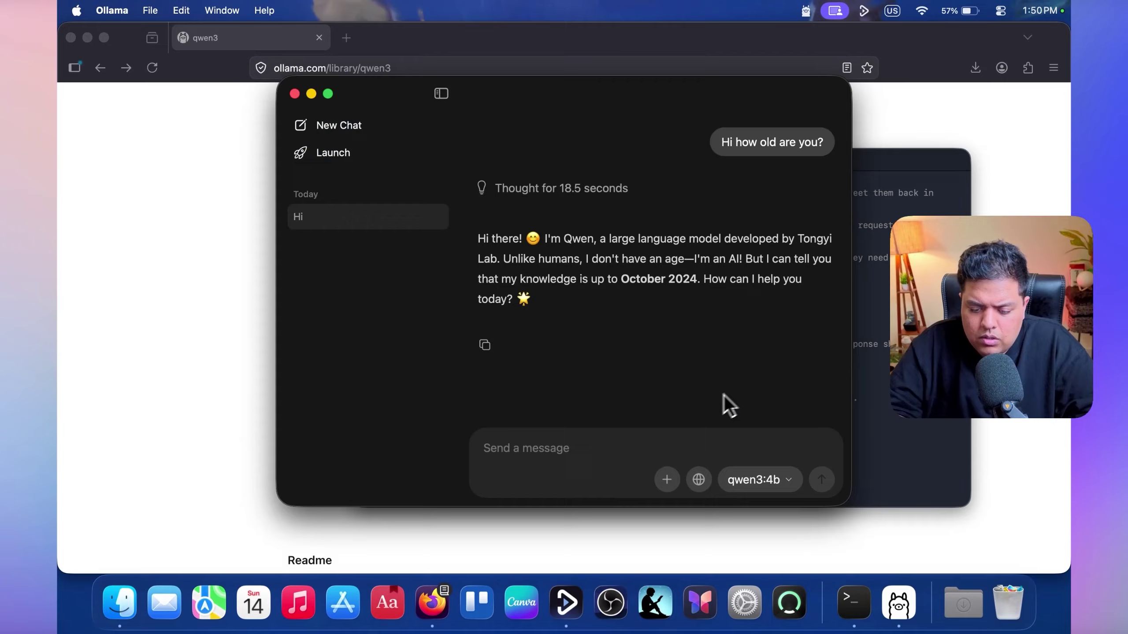